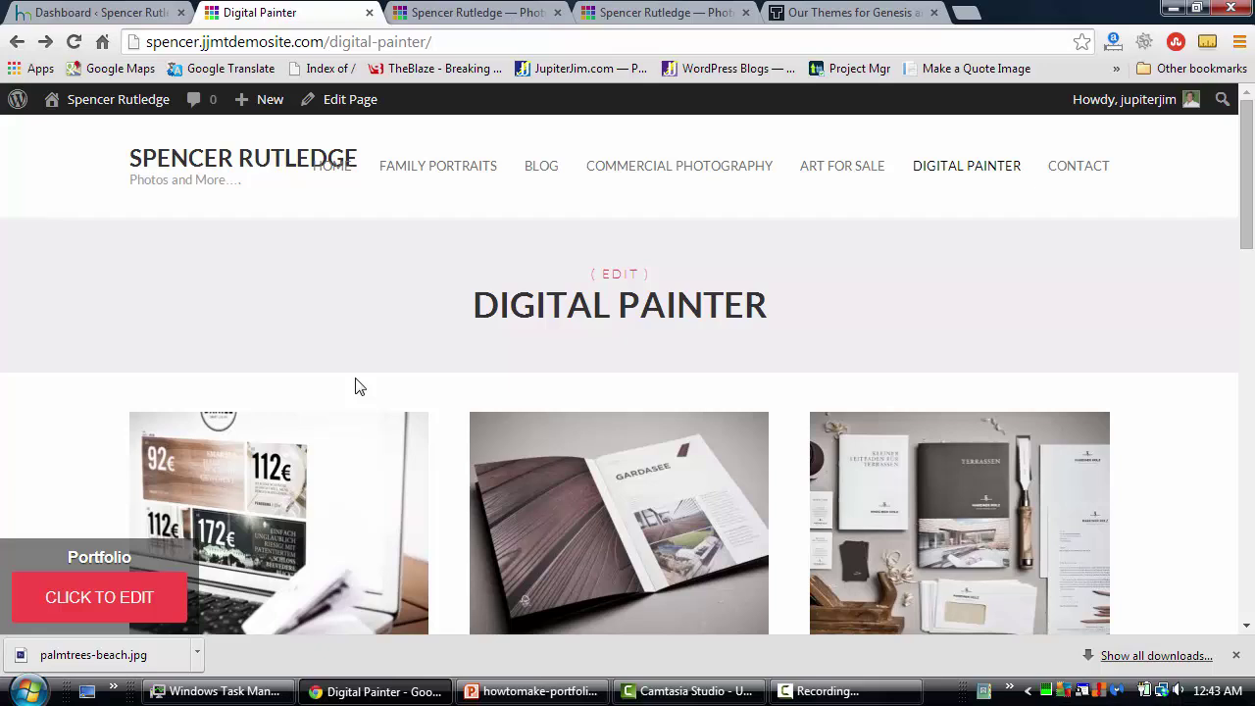
- Add a portfolio category named 'Florida Beaches' on the Portfolio Categories page
left_click(79, 17)
mouse_move(76, 321)
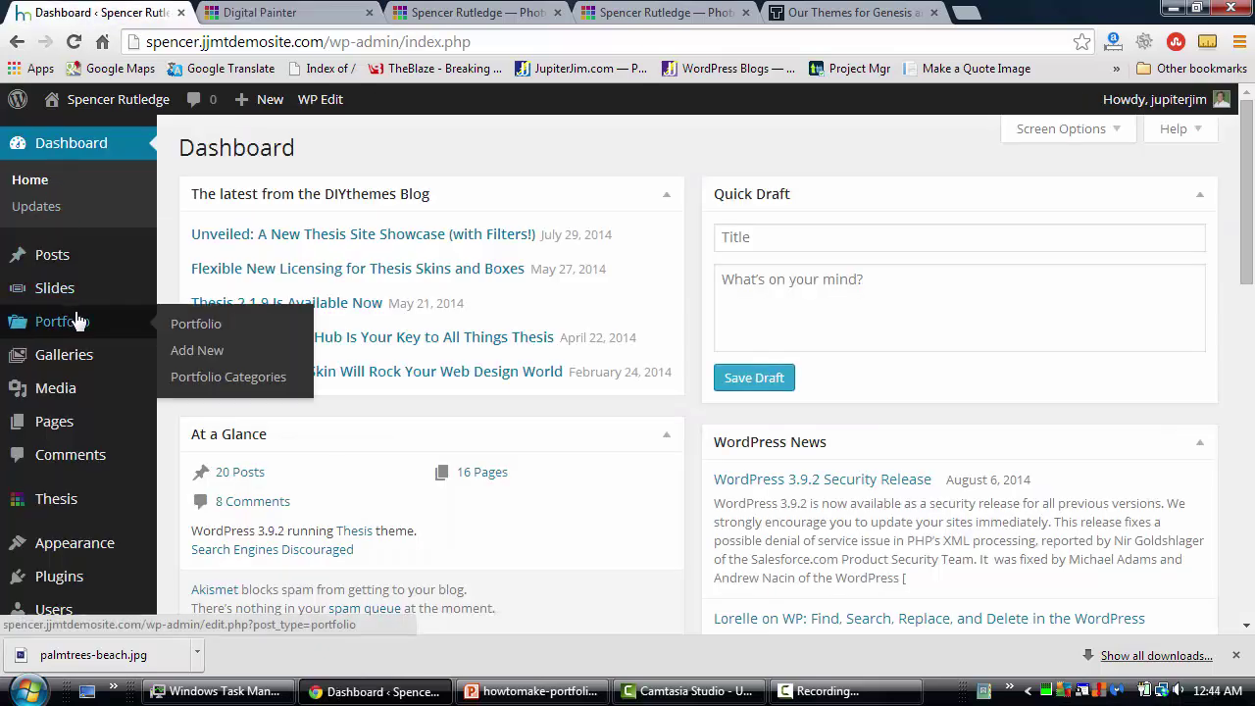
left_click(206, 384)
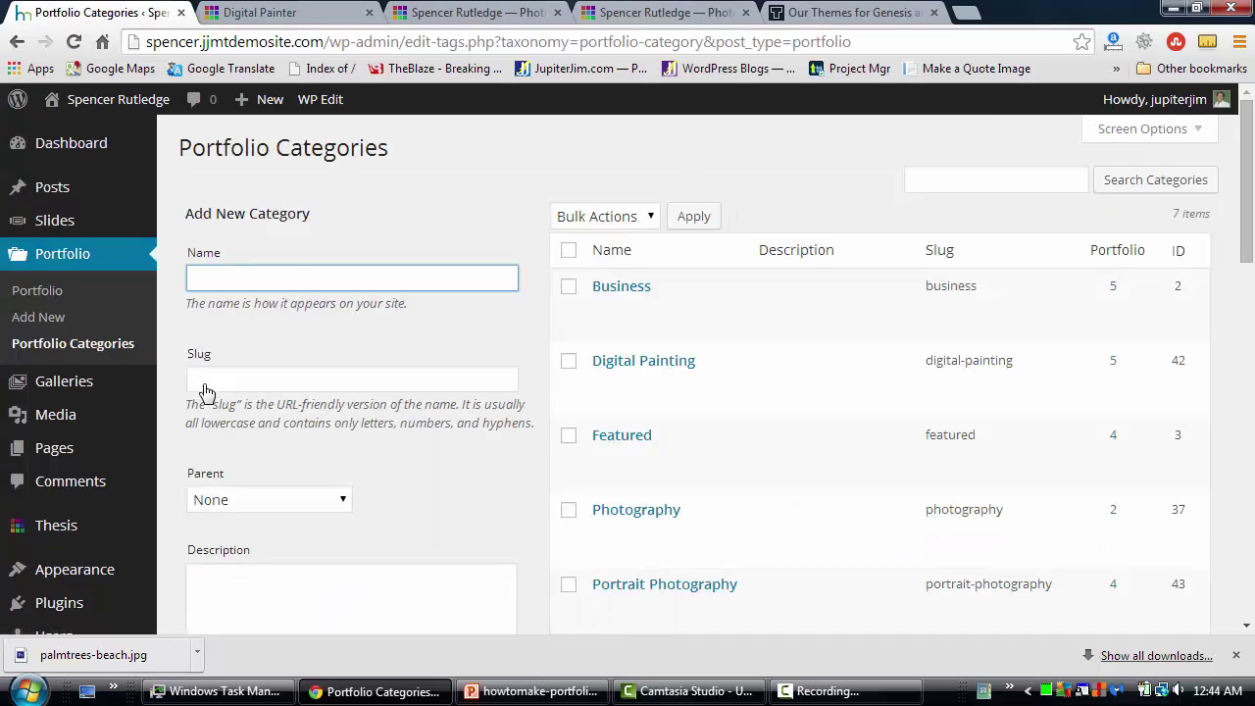
type("Florida Beaches")
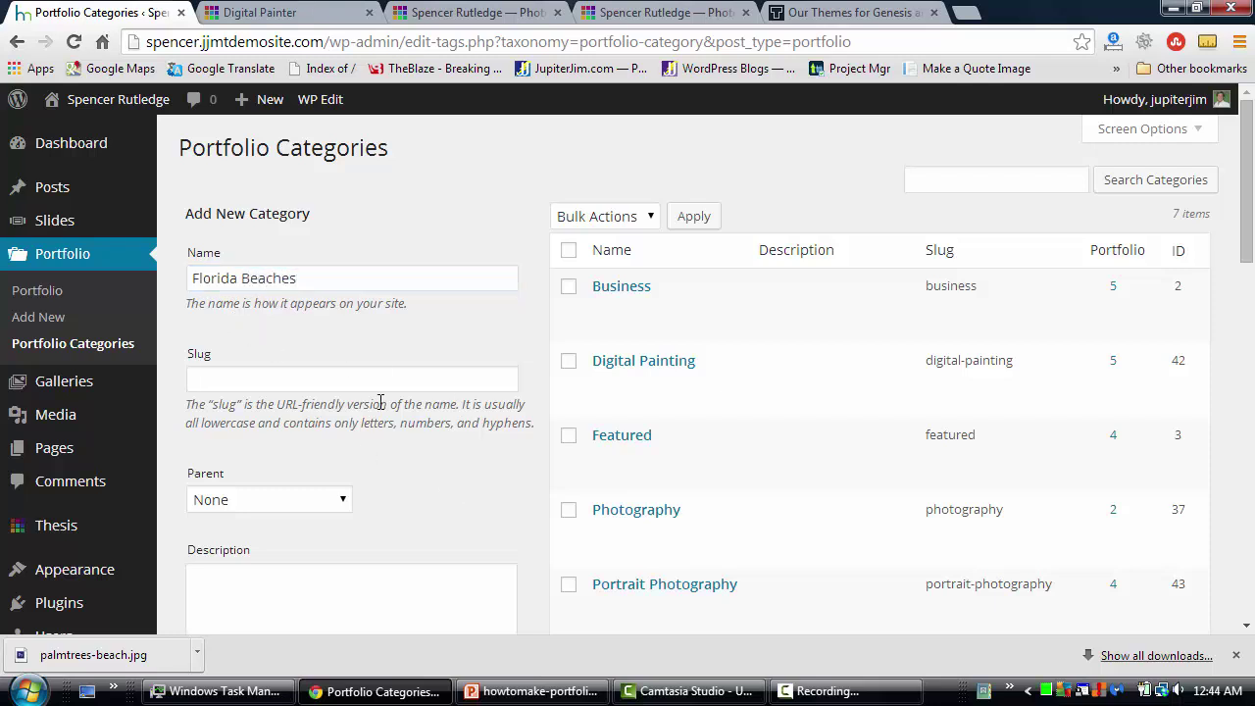
scroll(449, 524, "down", 5)
scroll(434, 541, "down", 7)
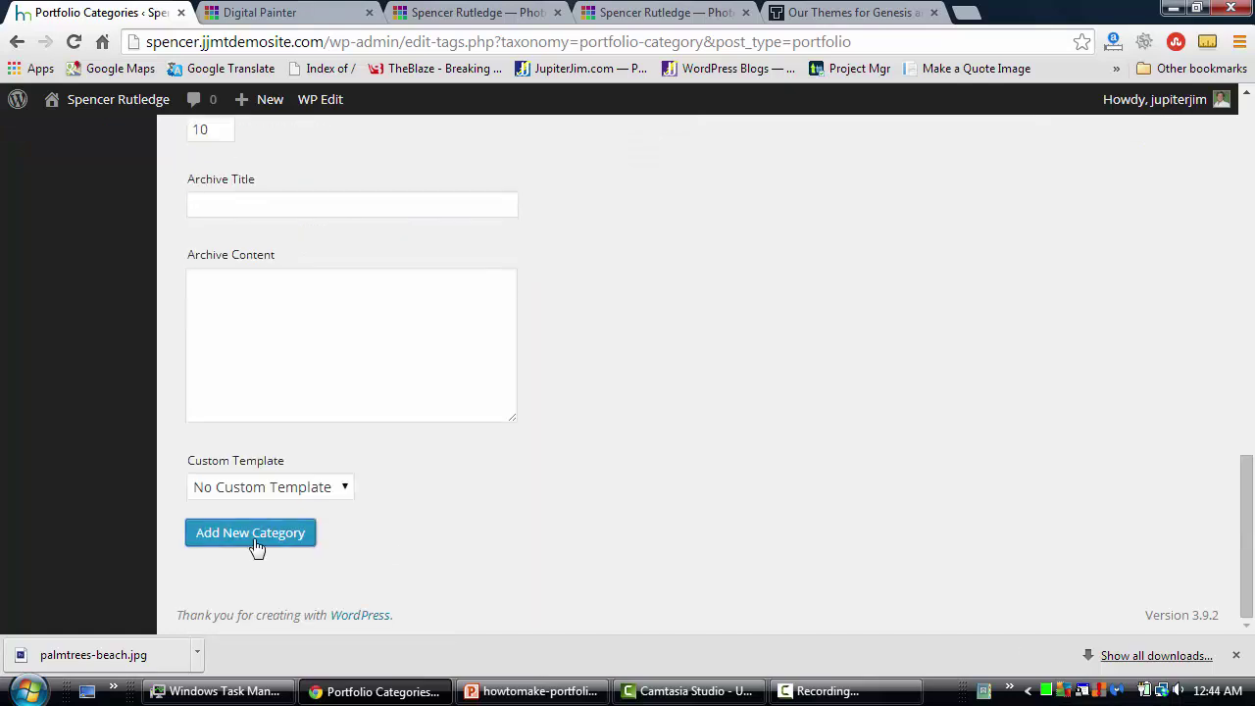
scroll(627, 466, "up", 15)
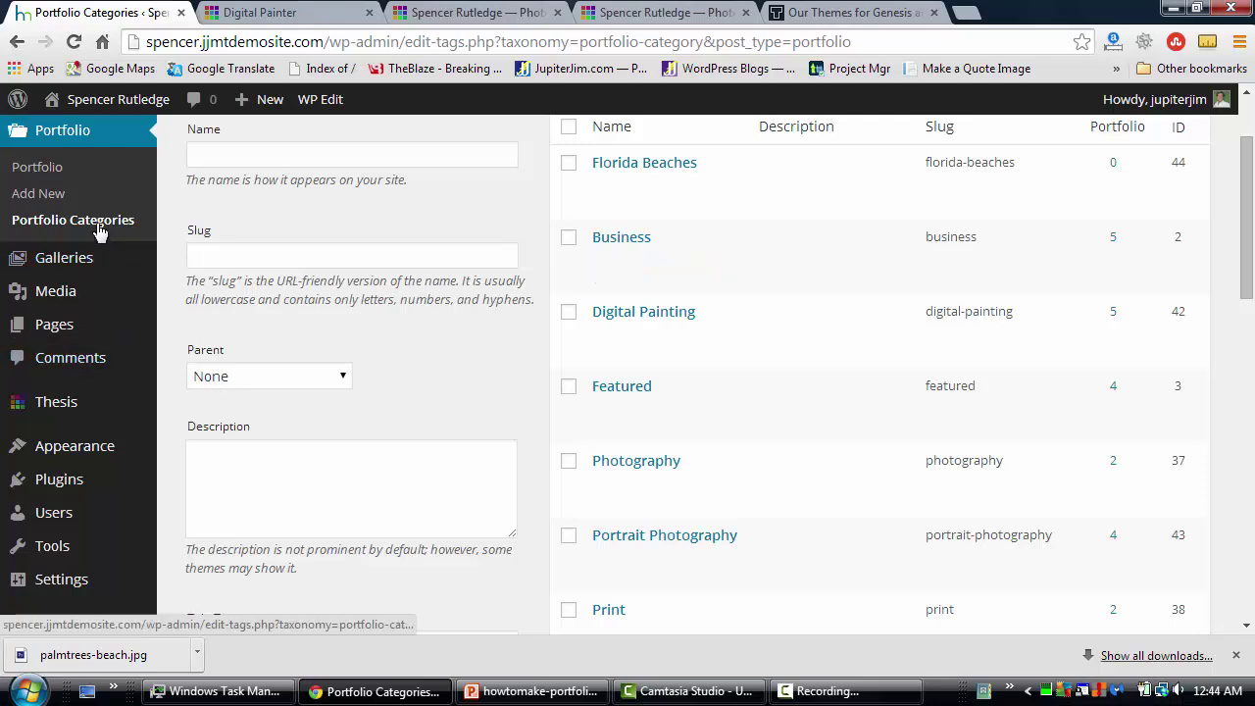
- Start a new portfolio item titled 'Laptop on the Beach' and save it as a draft
left_click(44, 172)
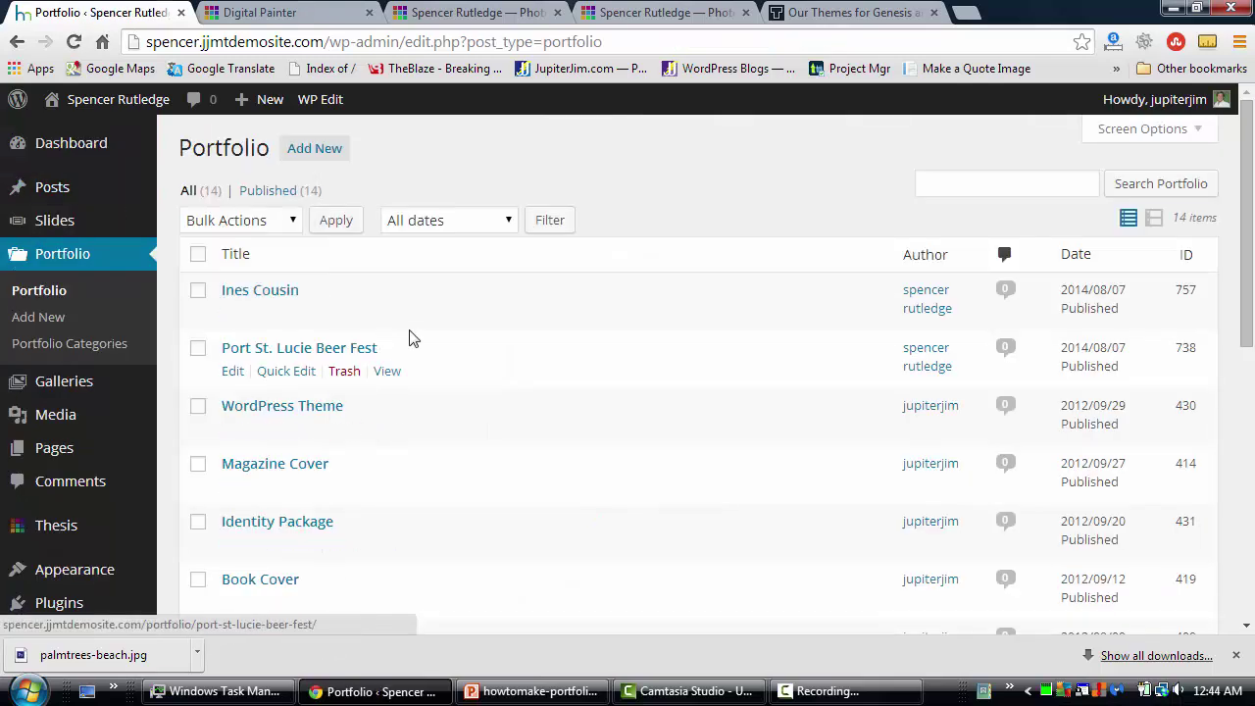
left_click(314, 150)
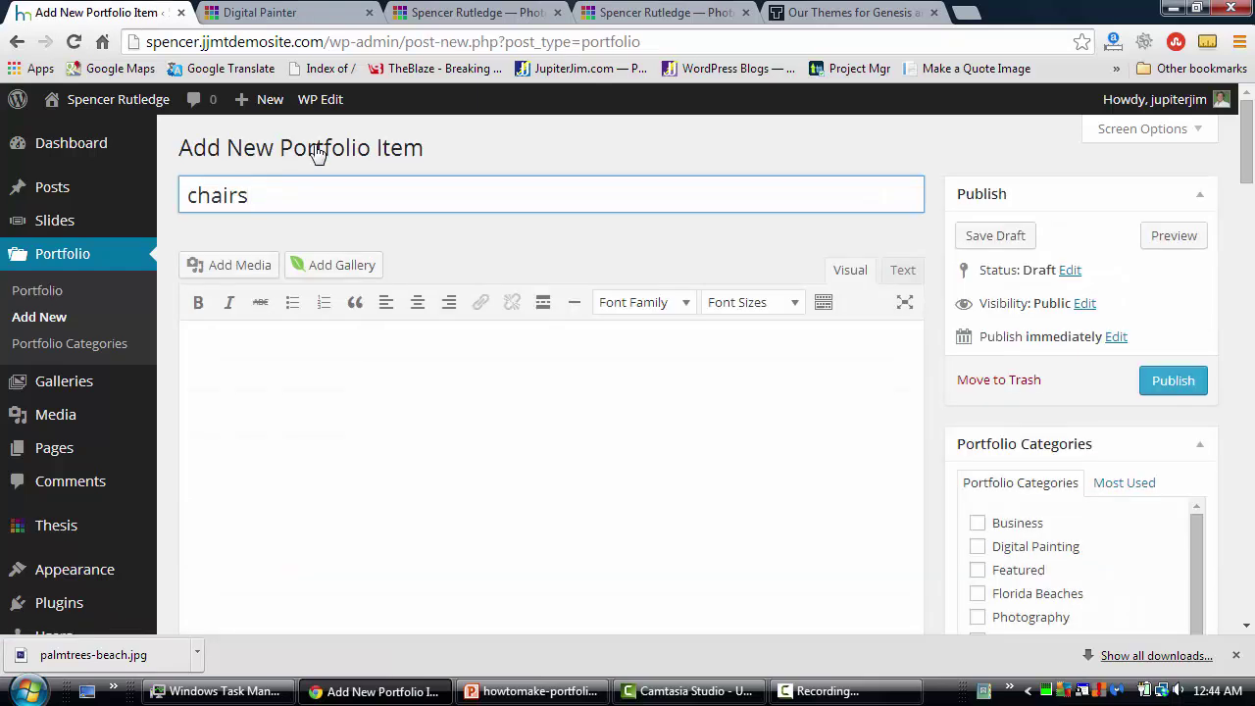
key("BackSpace")
key("BackSpace")
key("BackSpace")
key("BackSpace")
key("BackSpace")
key("BackSpace")
type("Laptop on the Beach")
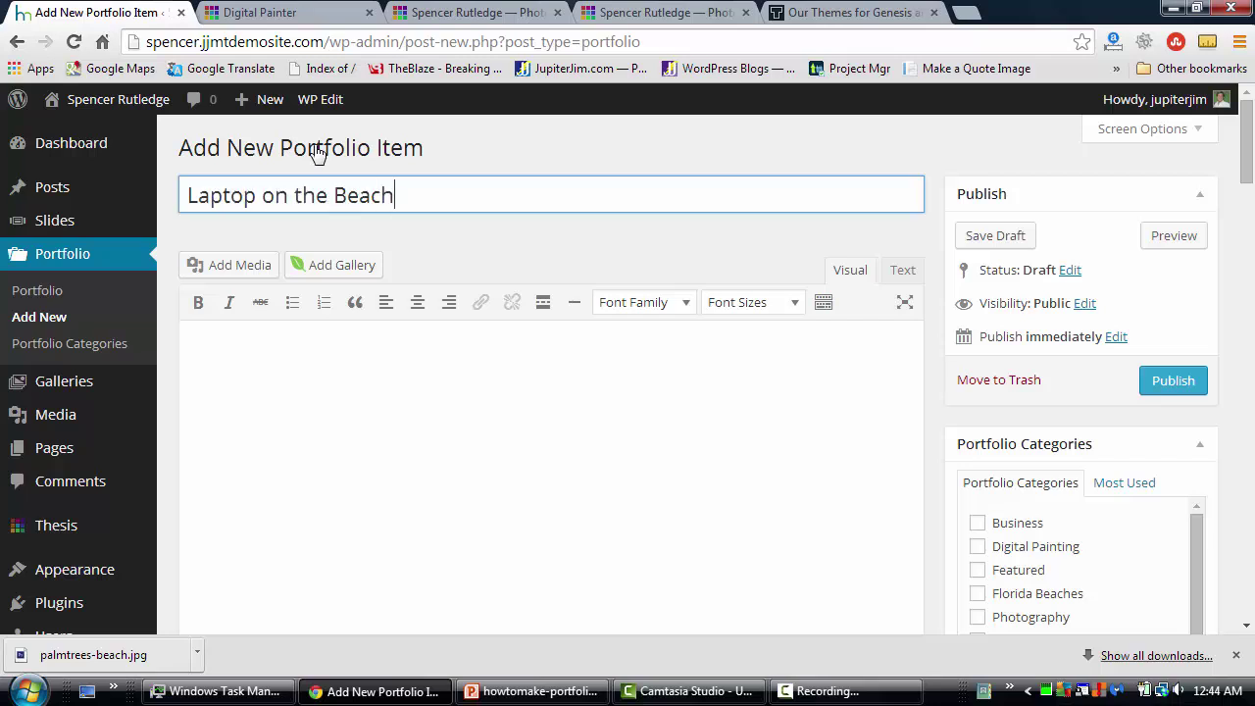
left_click(1002, 241)
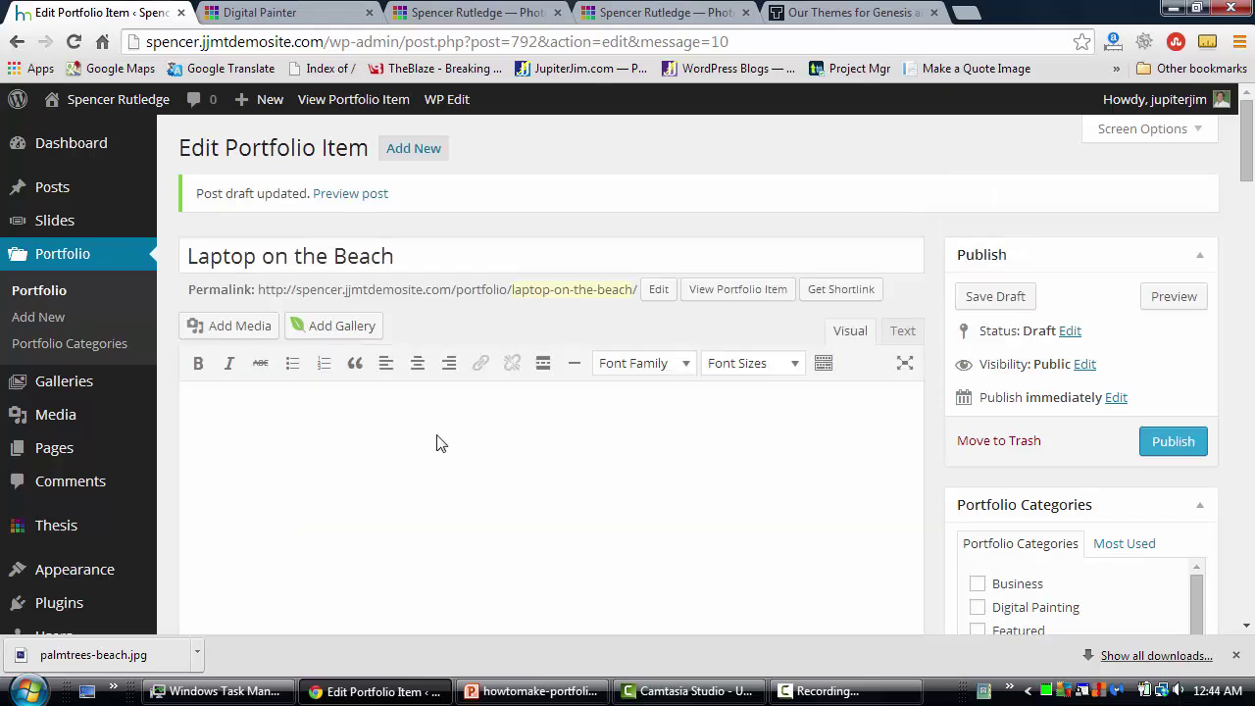
- Give it the body text 'Here' smy latptop!' and file it under Florida Beaches
type("Here' smy")
key("BackSpace")
type("latptop!")
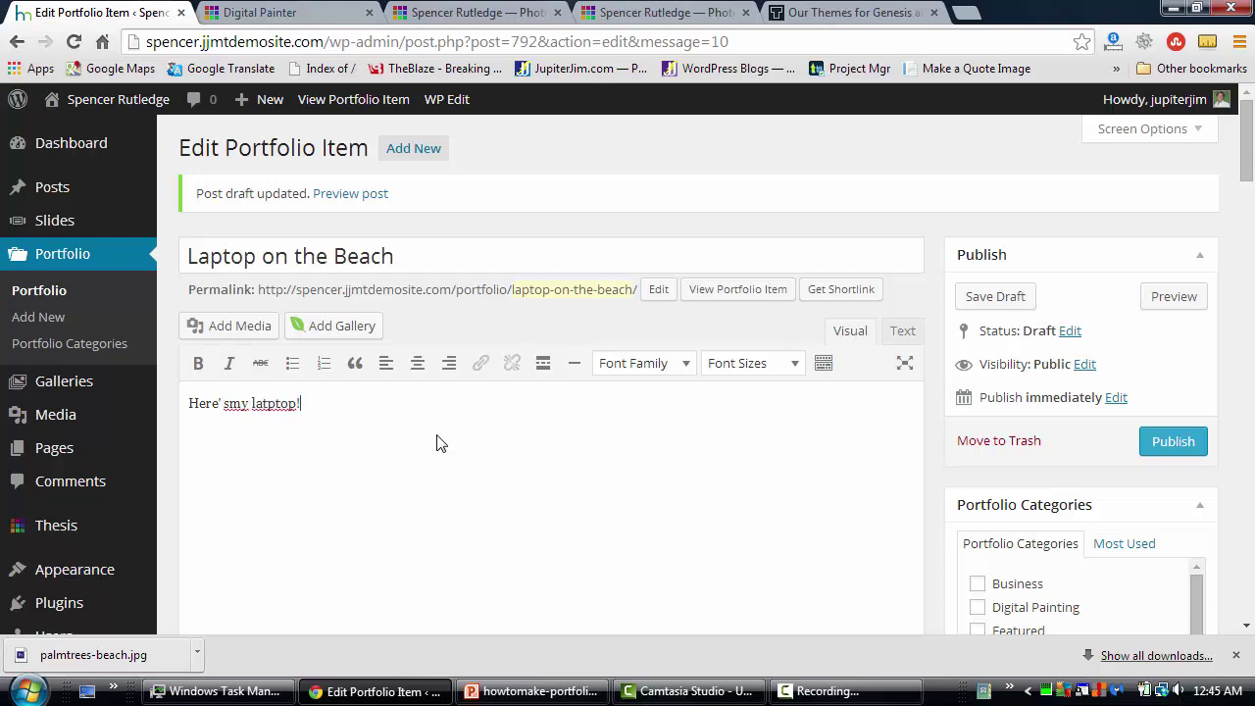
scroll(949, 452, "down", 3)
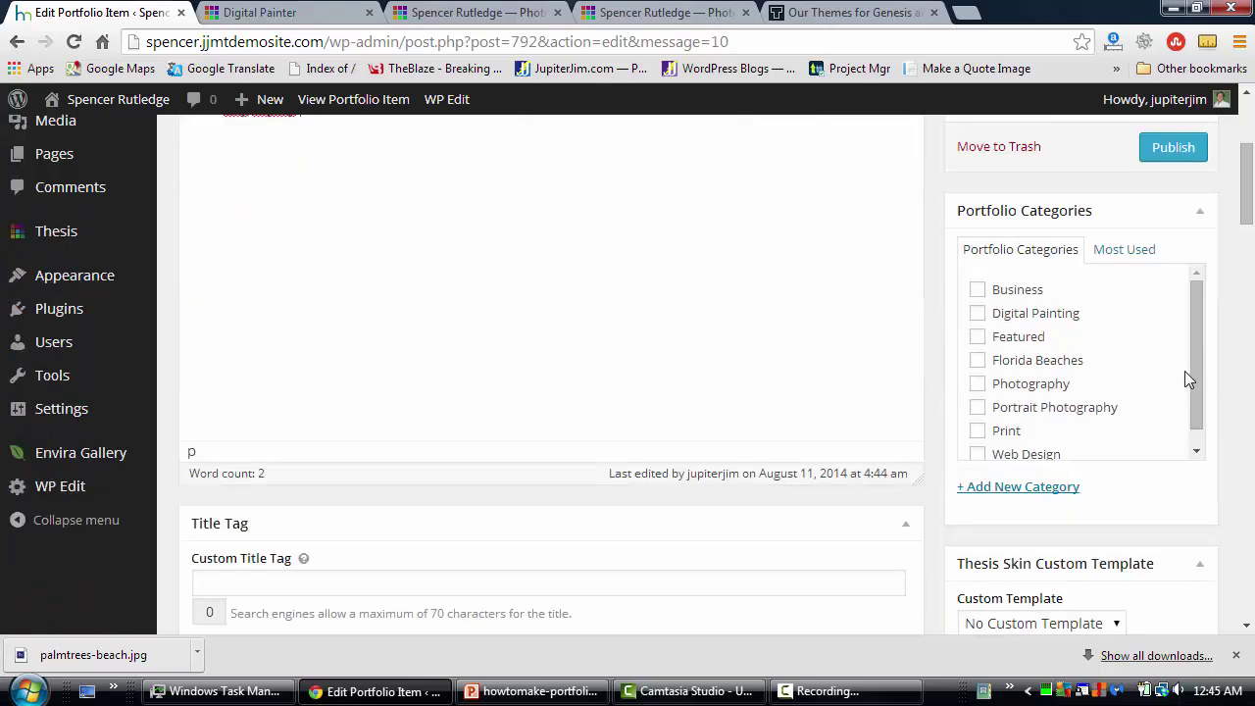
left_click(977, 361)
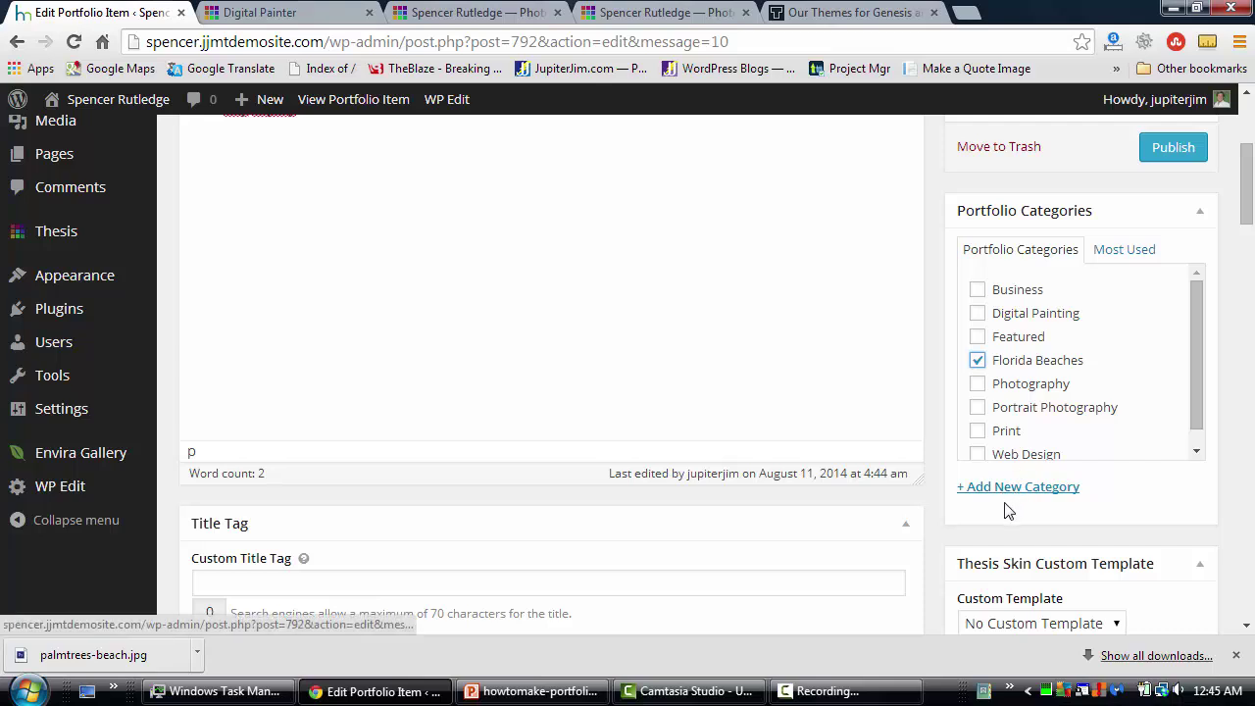
scroll(980, 515, "down", 3)
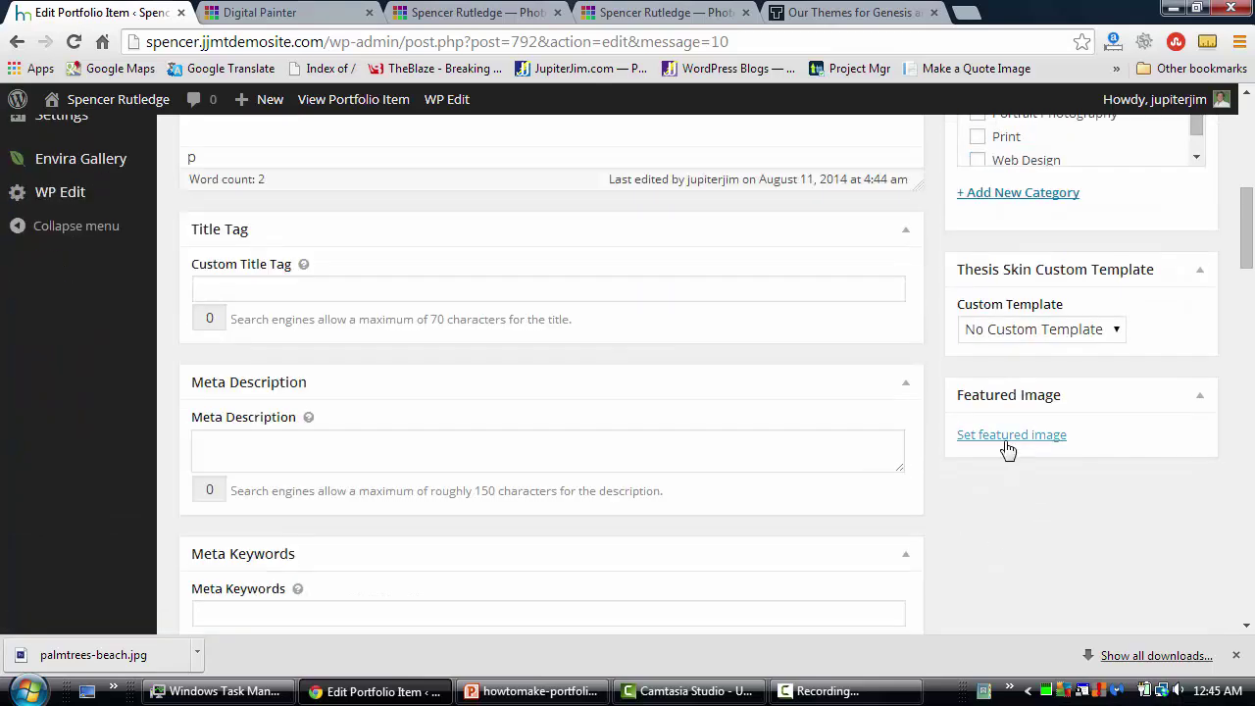
- Set the two-chairs beach photo as featured image and publish 'Laptop on the Beach'
left_click(1016, 451)
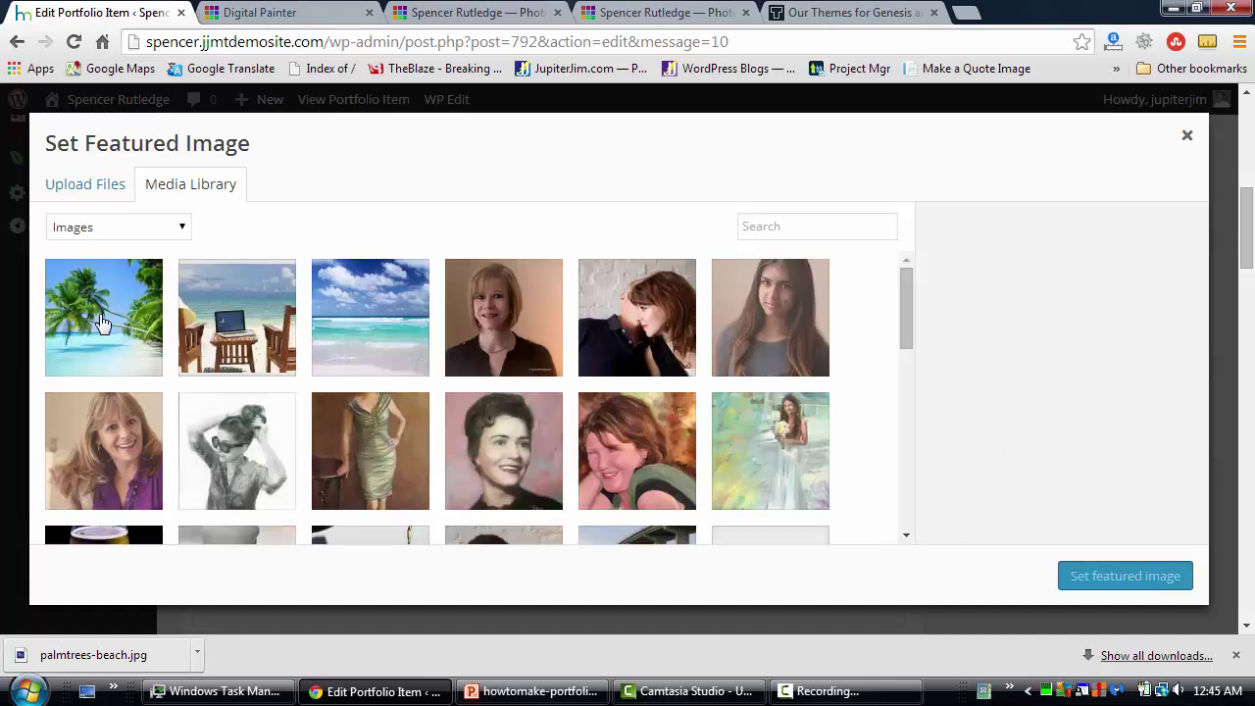
left_click(245, 328)
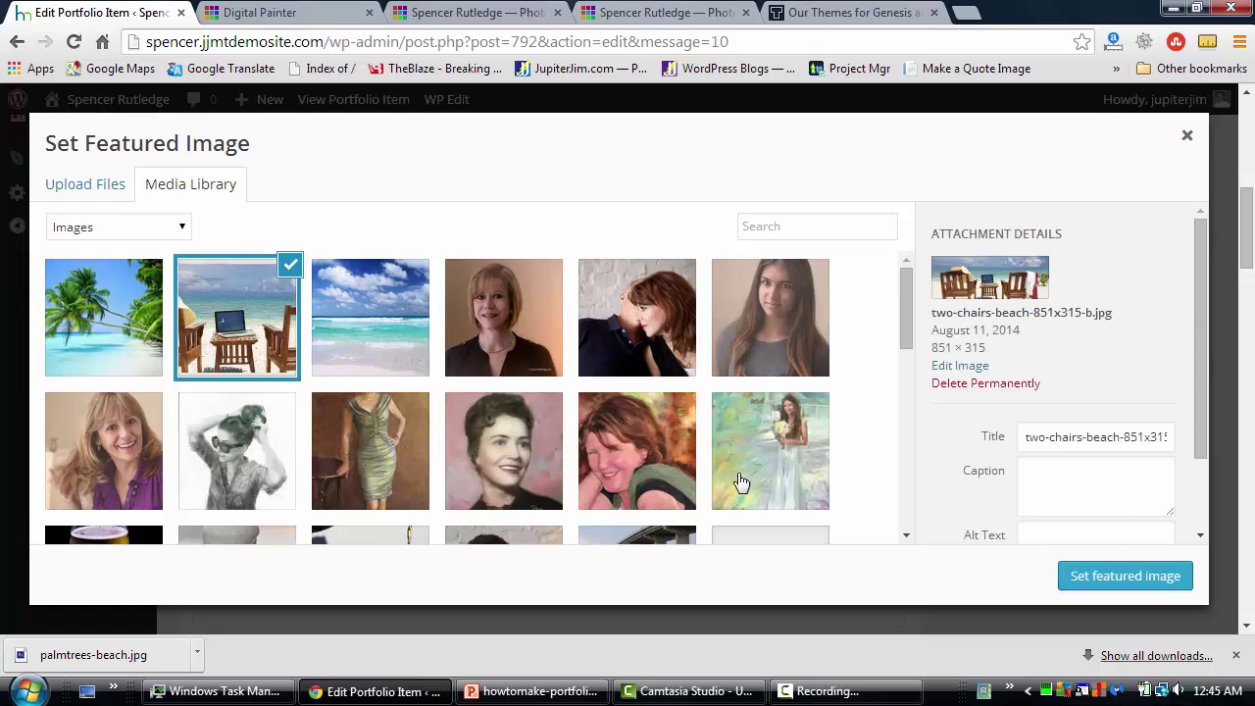
left_click(1124, 578)
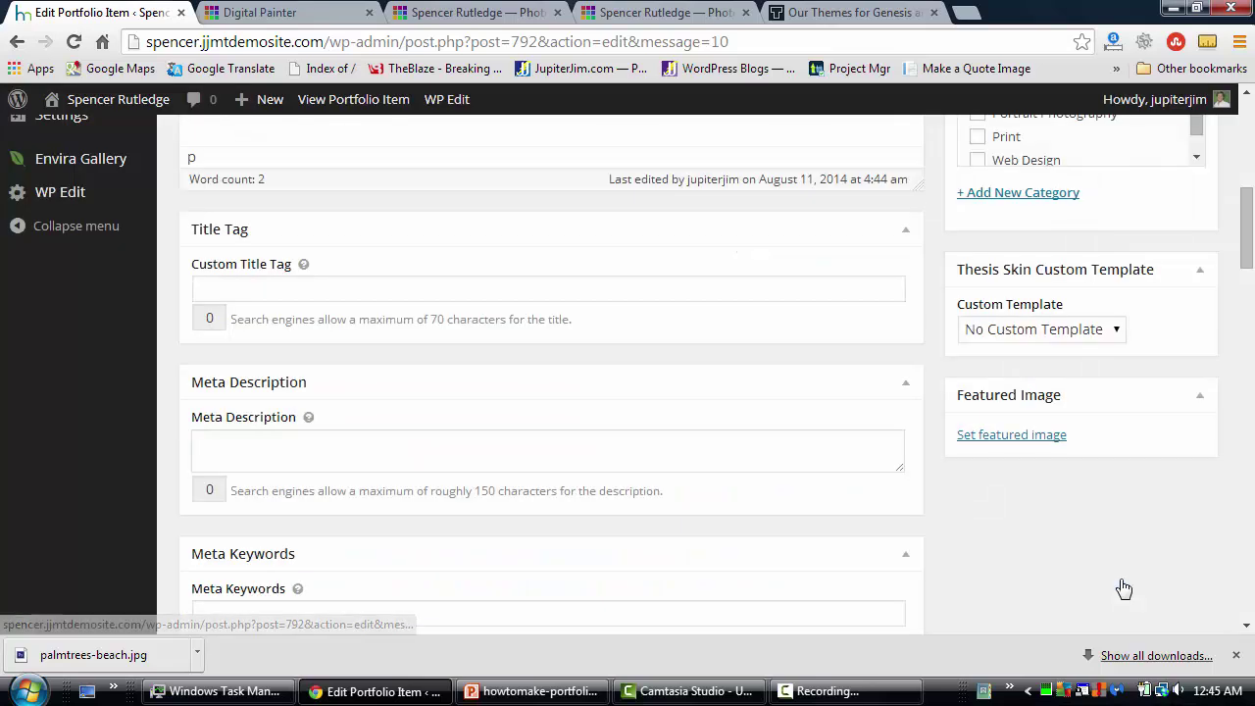
scroll(1215, 308, "up", 3)
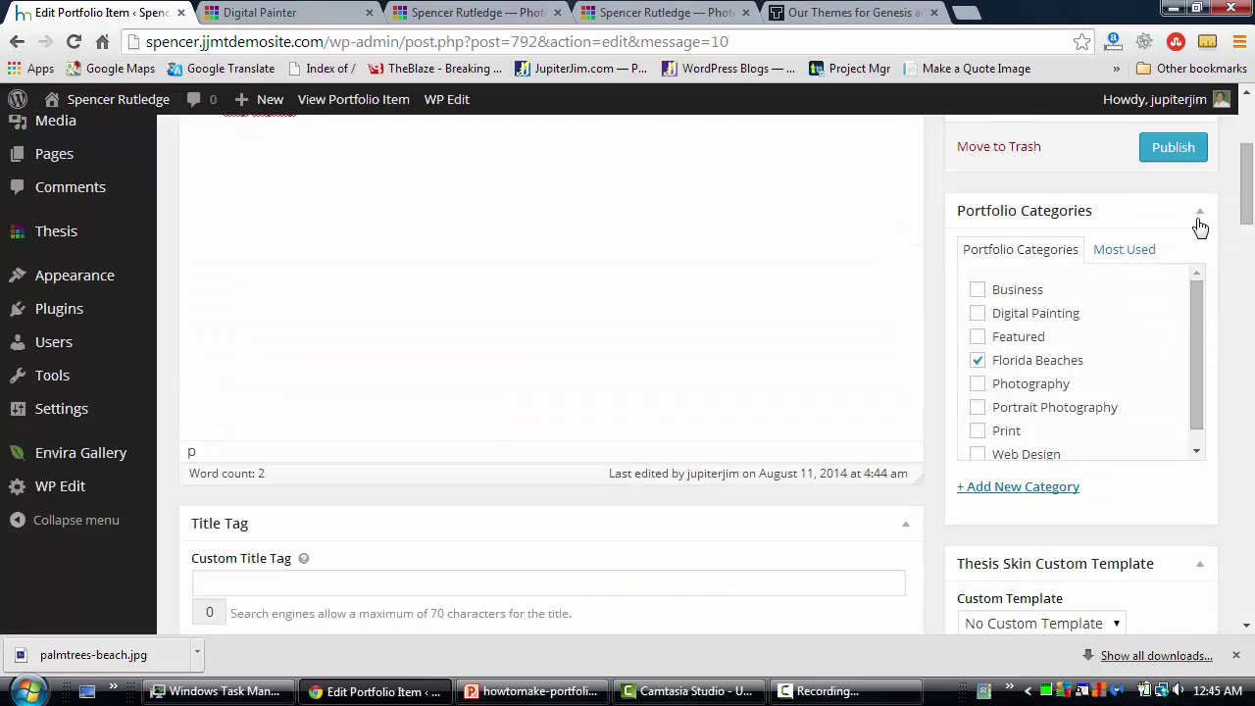
left_click(1174, 154)
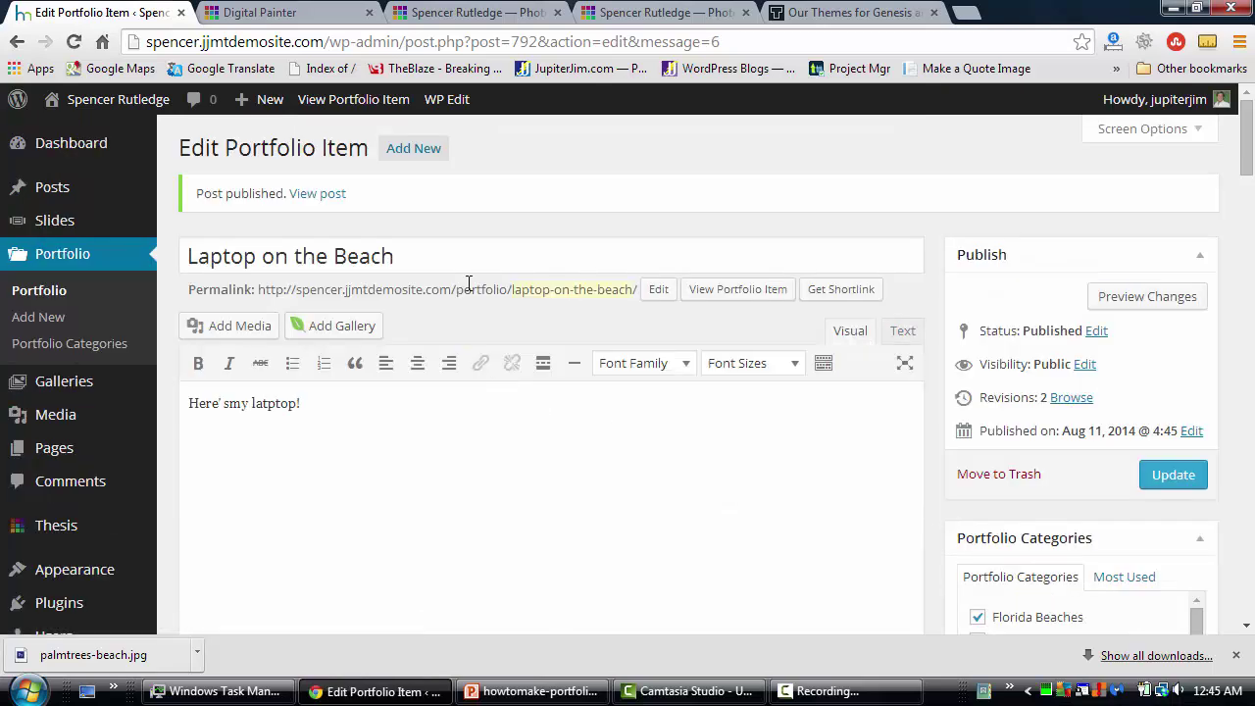
- Save a draft portfolio item 'Palm Trees on the Beach!' with body text 'Here's the Palm Trees!!'
left_click(413, 155)
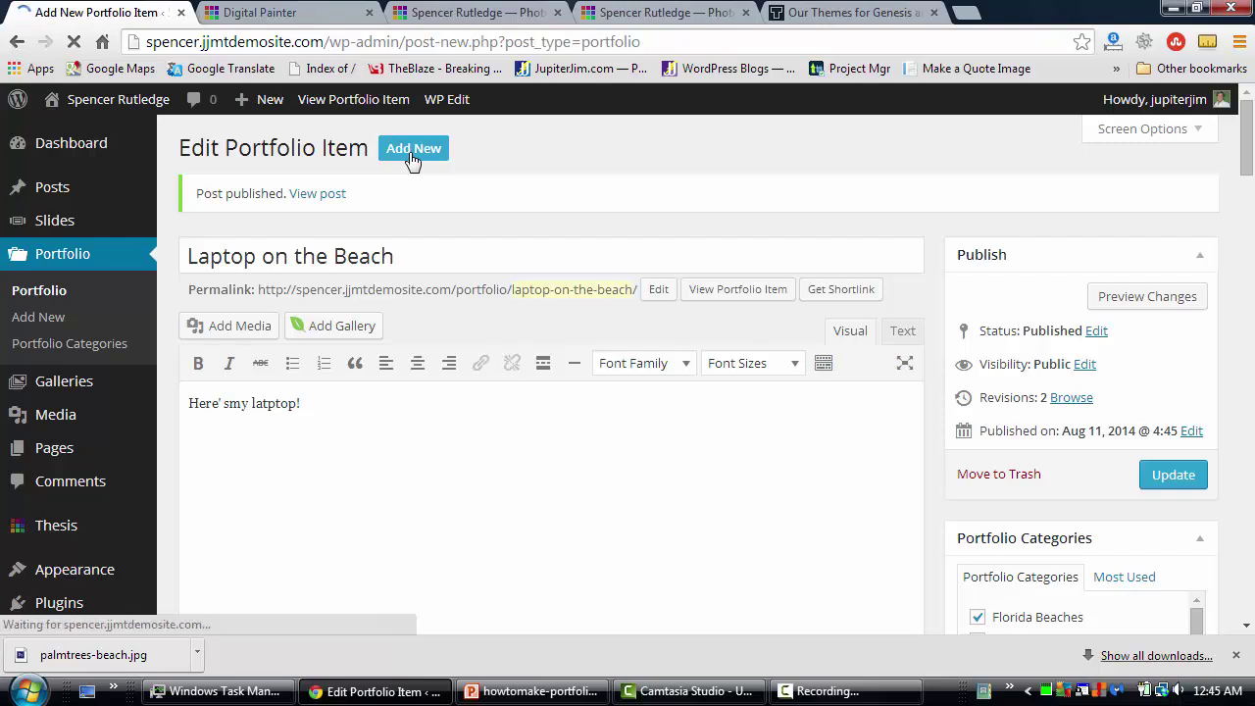
type("Palm")
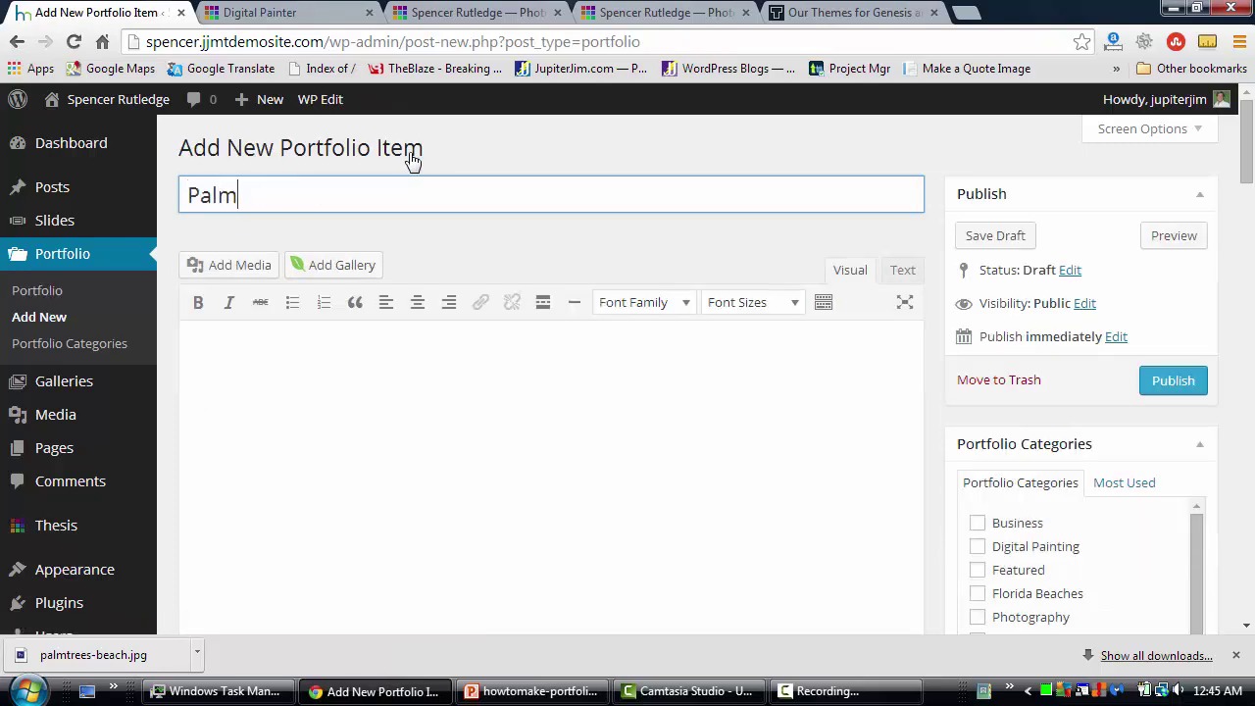
type(" Trees on the Beaqch")
key("BackSpace")
key("BackSpace")
key("BackSpace")
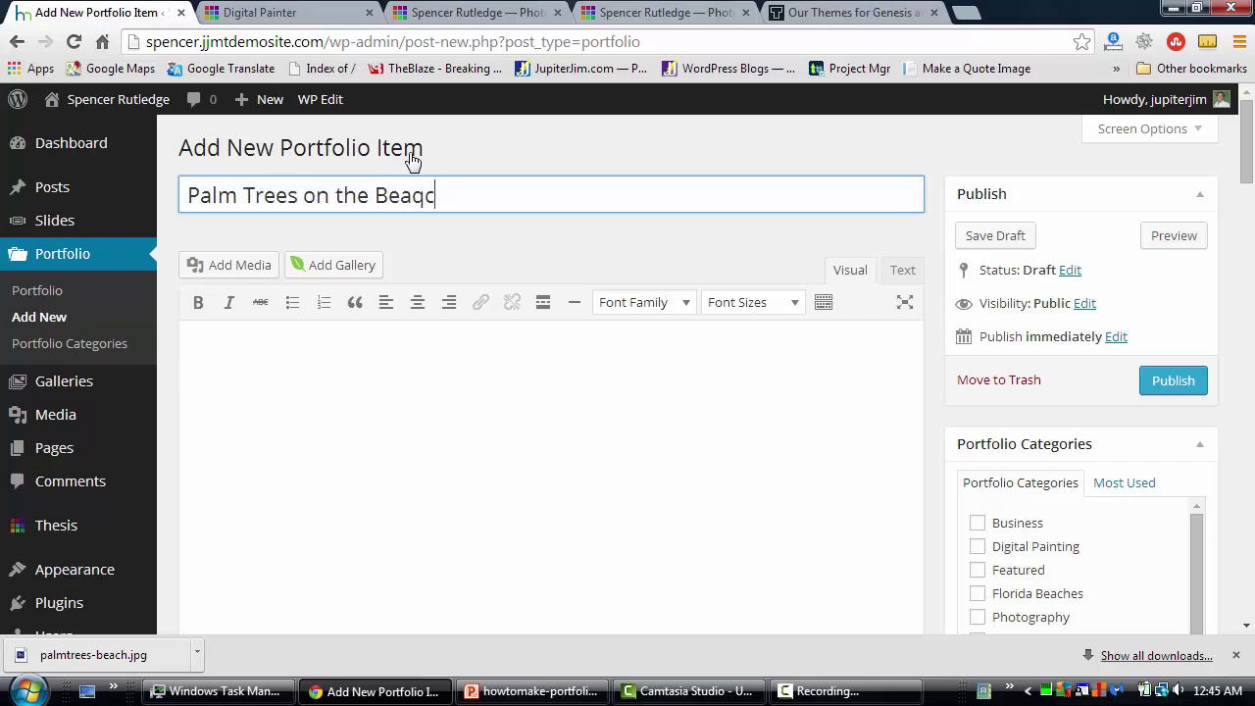
type("ch!")
left_click(992, 236)
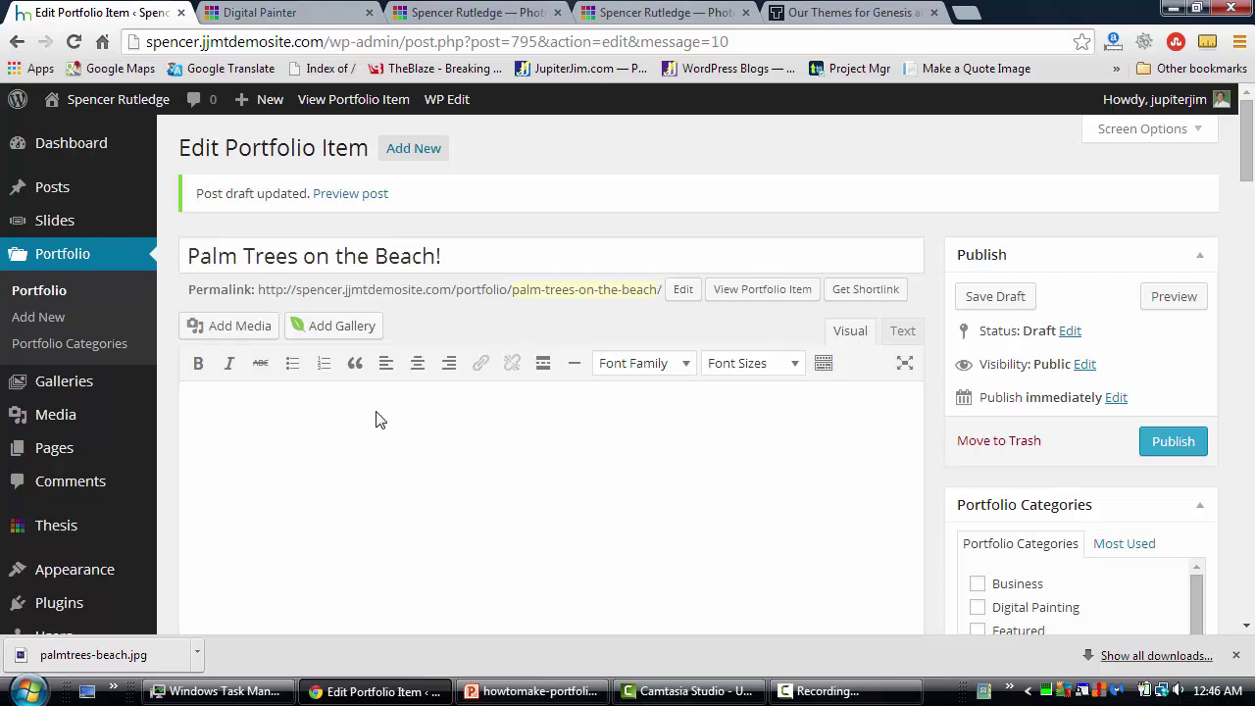
type("ere's the Palm Trees!!")
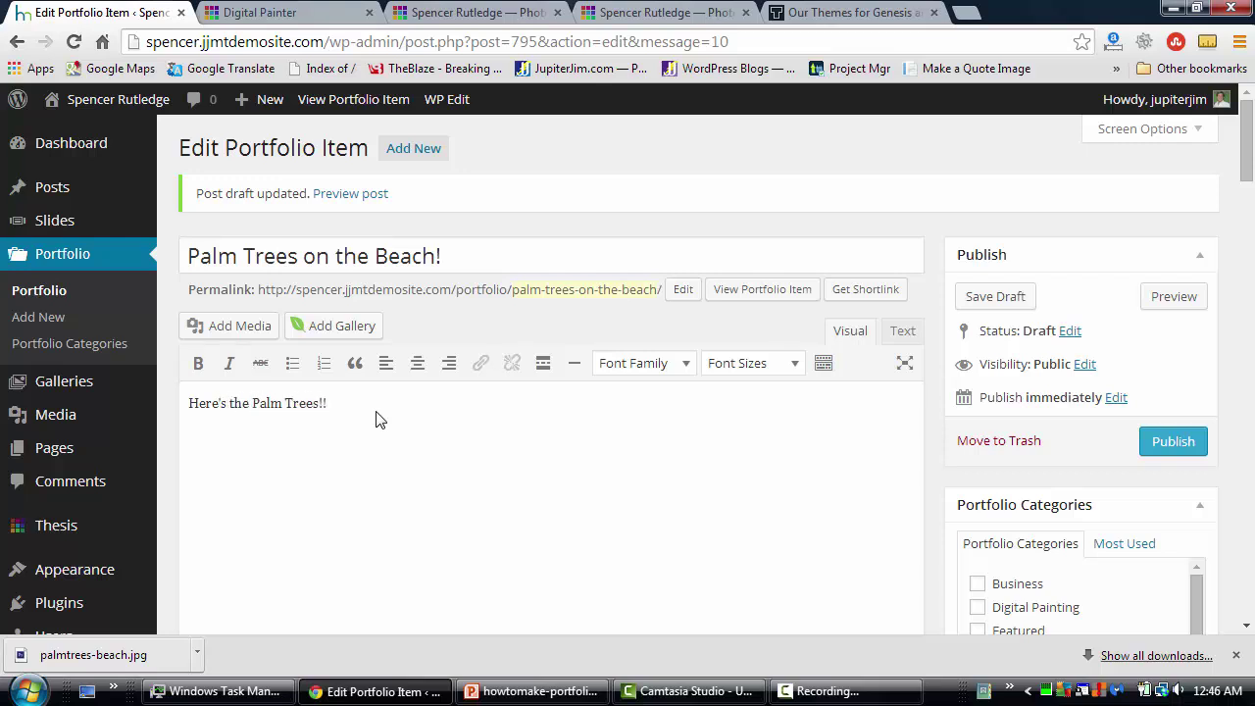
scroll(966, 504, "down", 3)
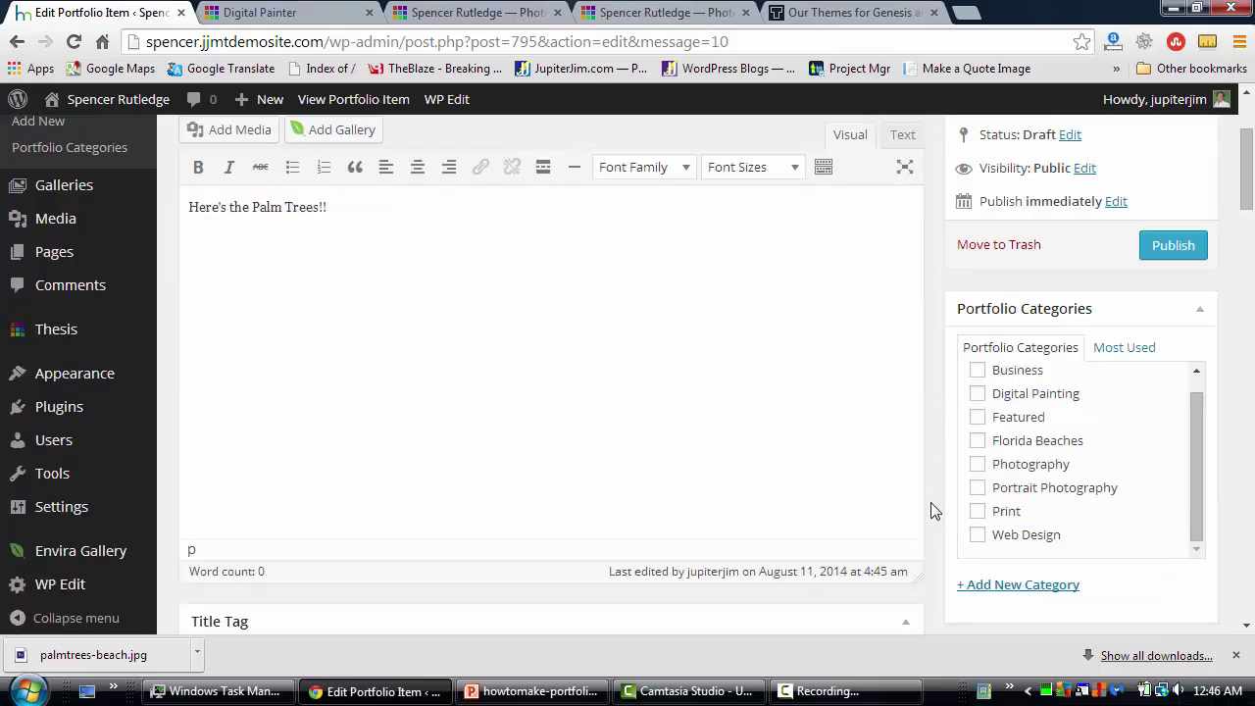
- File Palm Trees under Florida Beaches, set the palmtrees-beach photo as featured image, and publish
left_click(977, 440)
scroll(934, 487, "down", 4)
left_click(1002, 438)
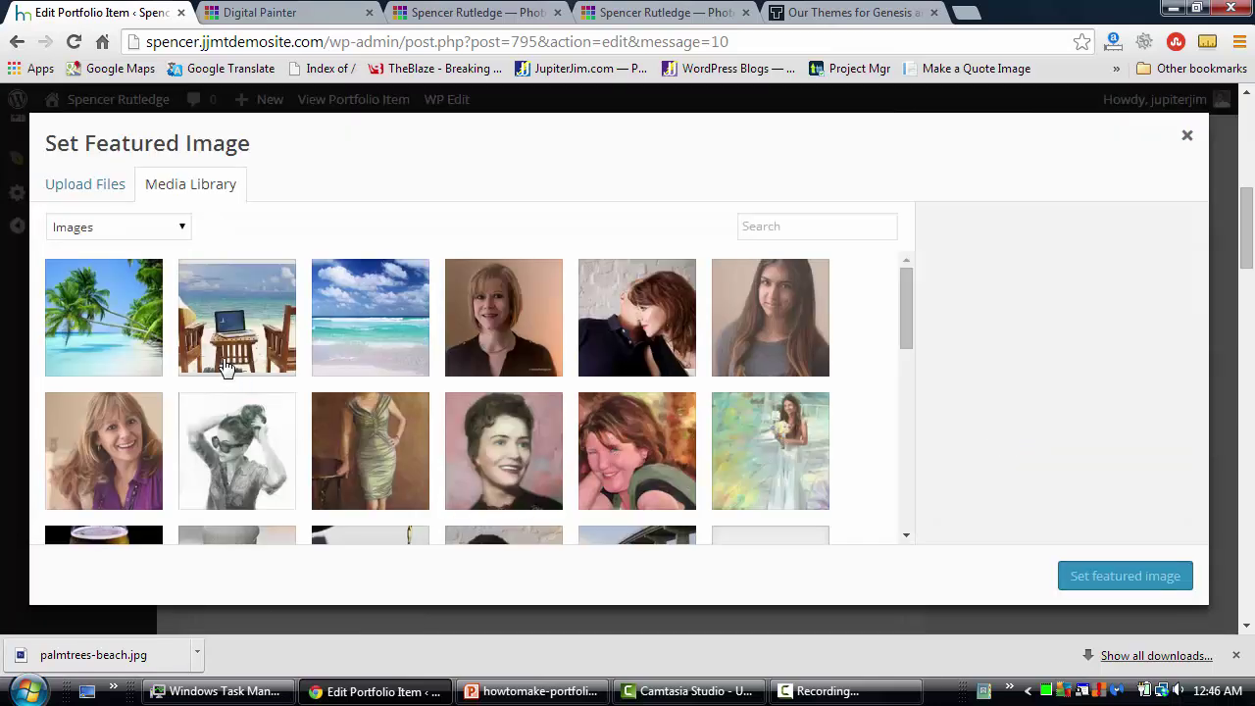
left_click(86, 305)
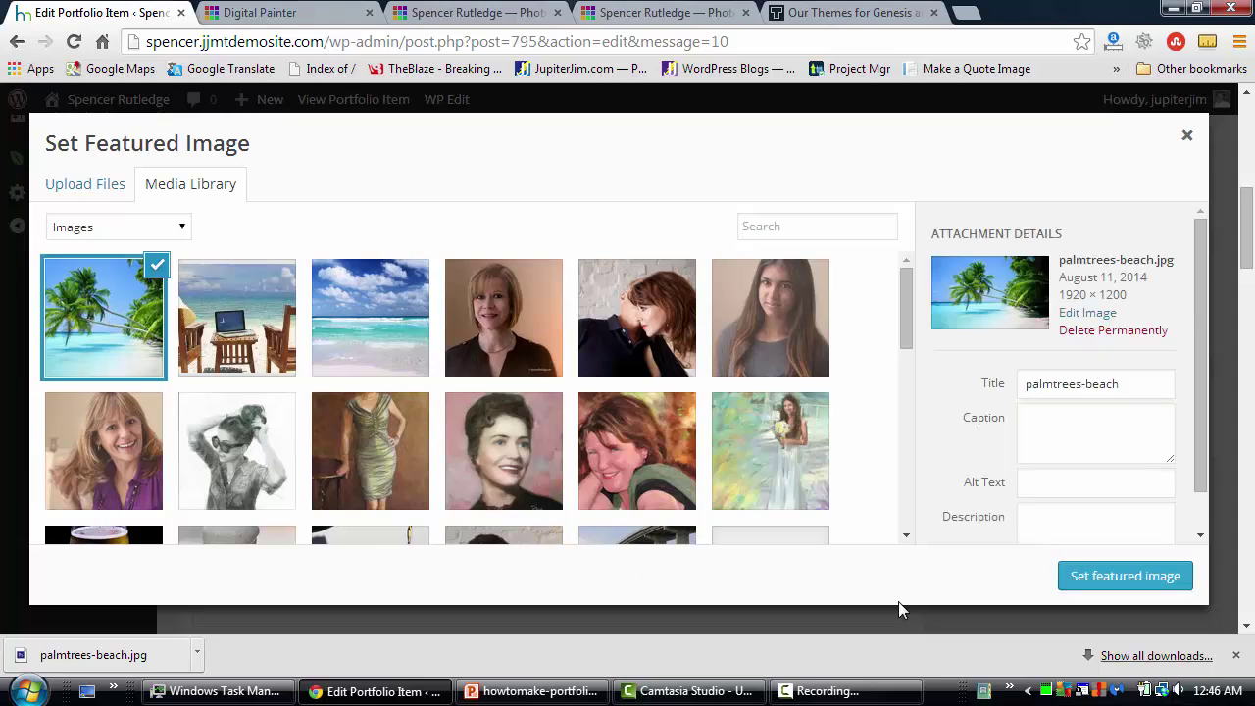
left_click(1115, 585)
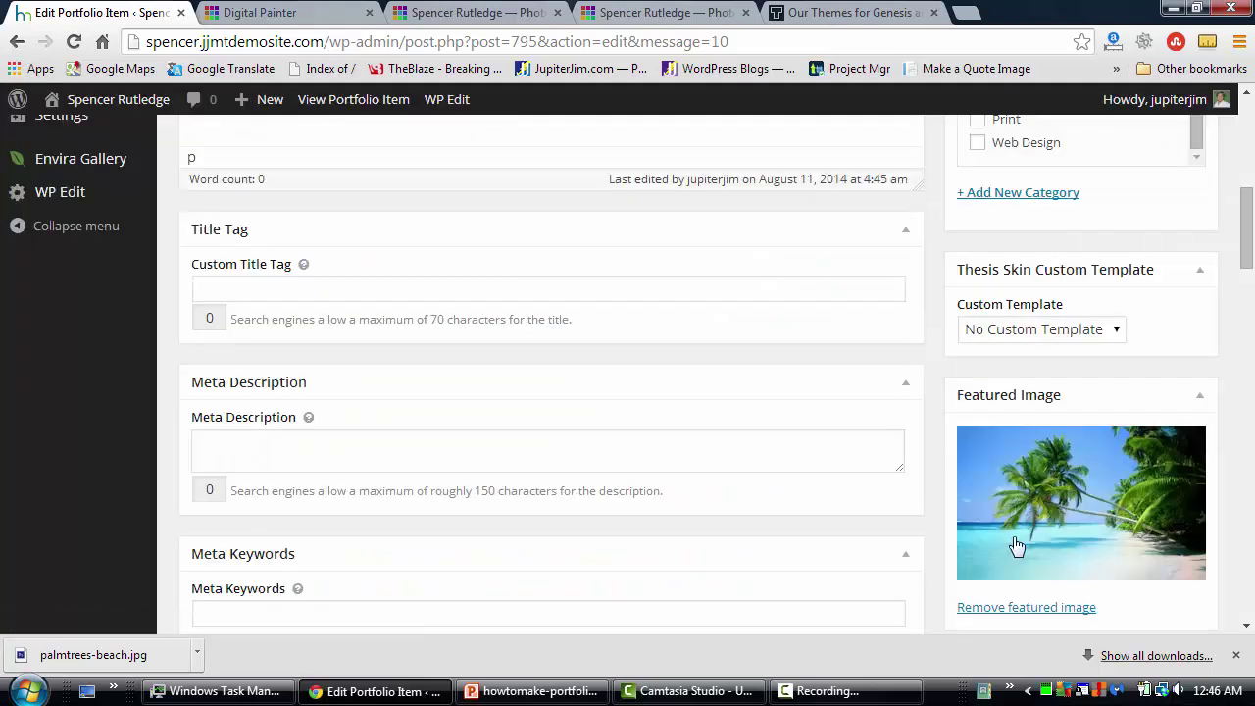
scroll(941, 512, "up", 7)
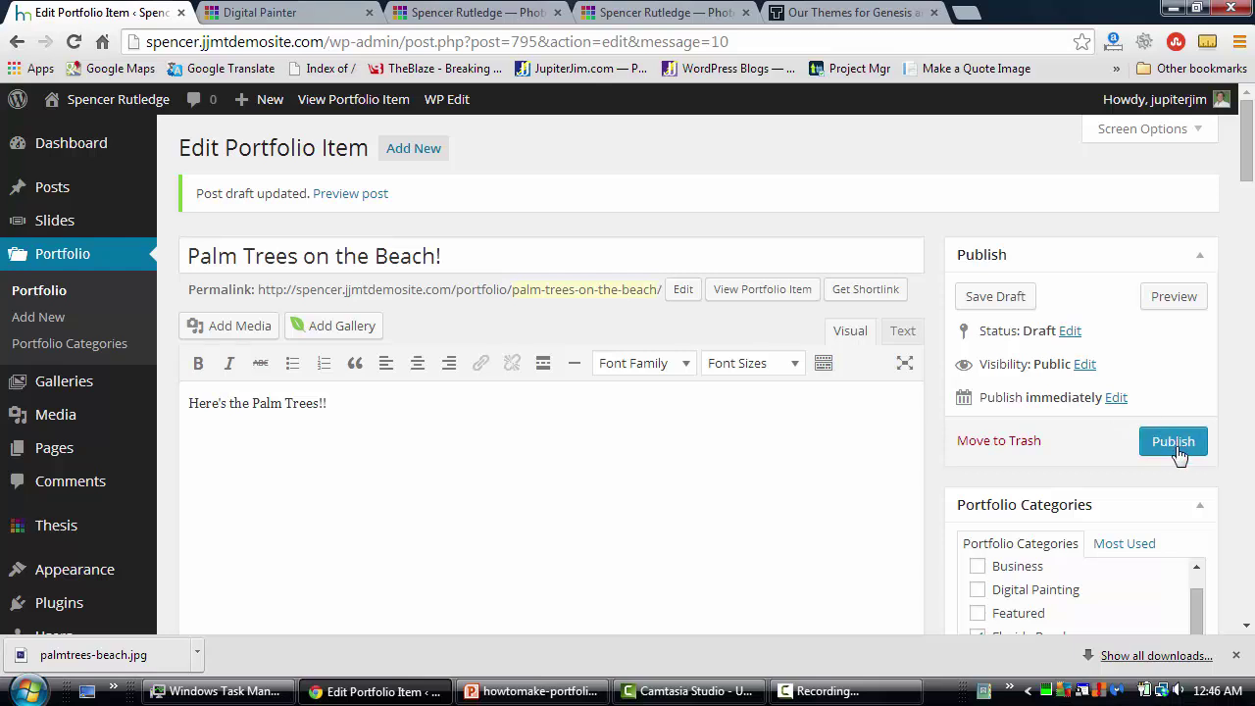
left_click(1177, 451)
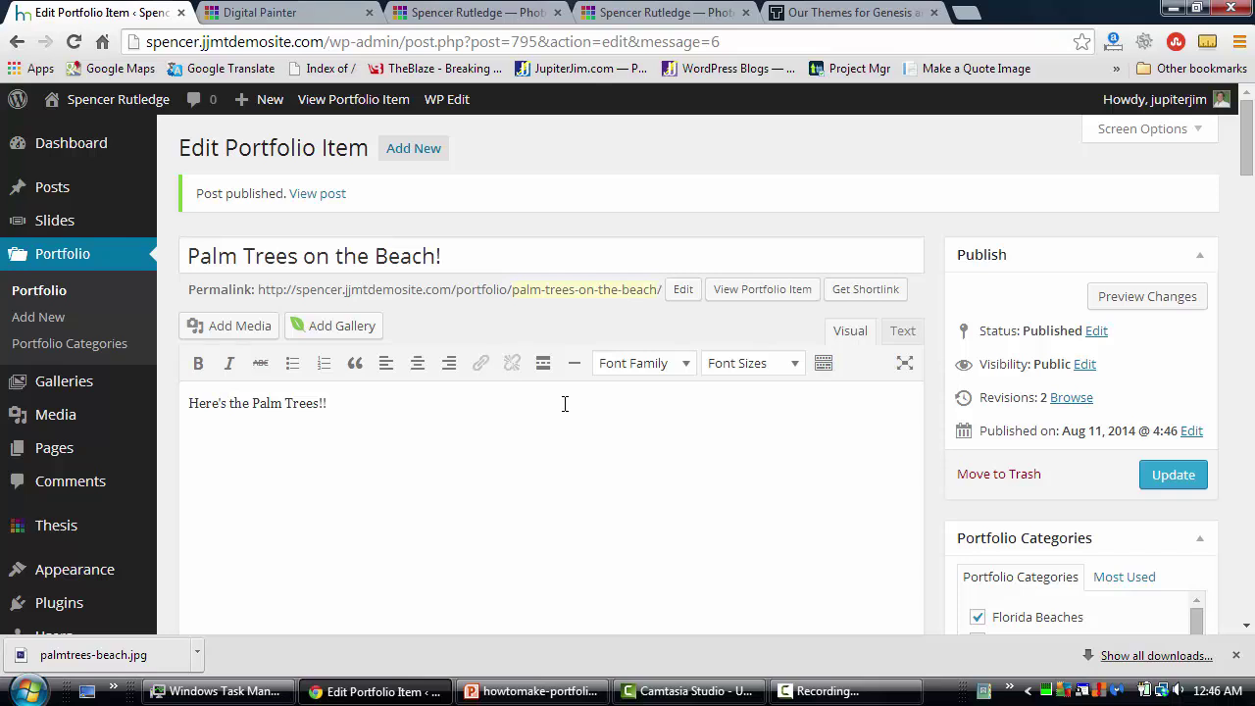
- Save a 'Blue Waves' draft portfolio item with body text 'Nice Waves!' under Florida Beaches
left_click(412, 150)
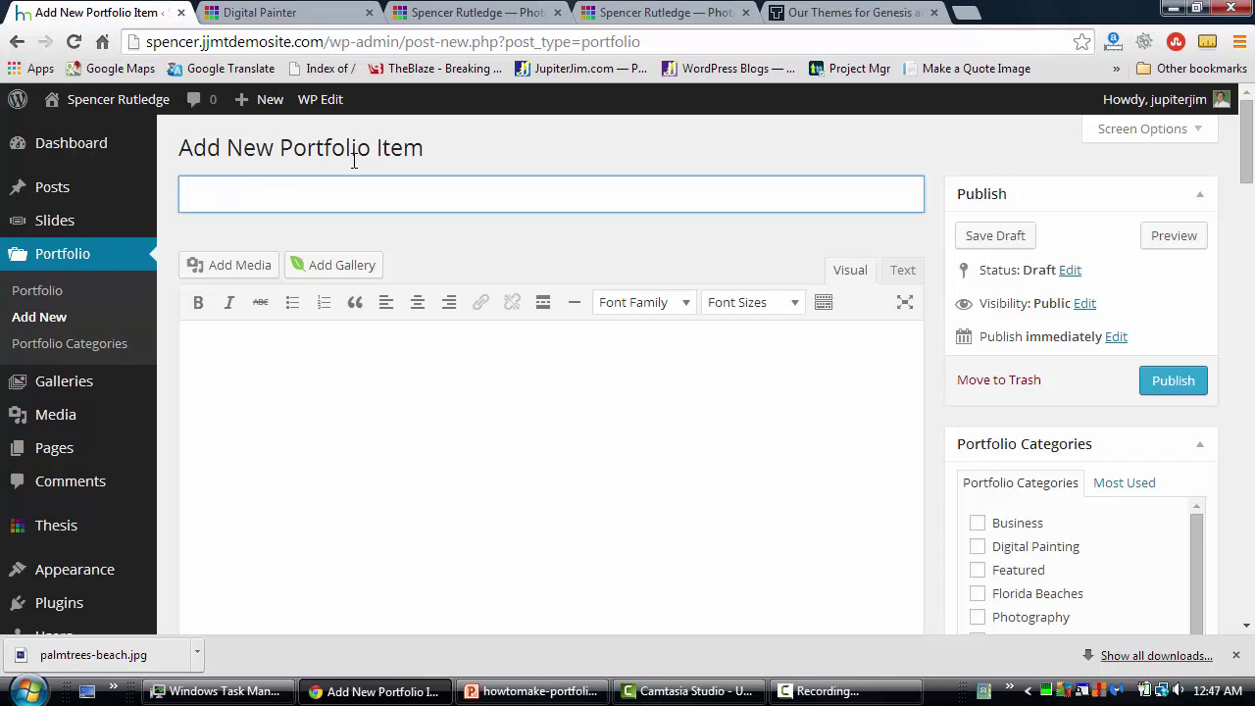
type("Blue Waves")
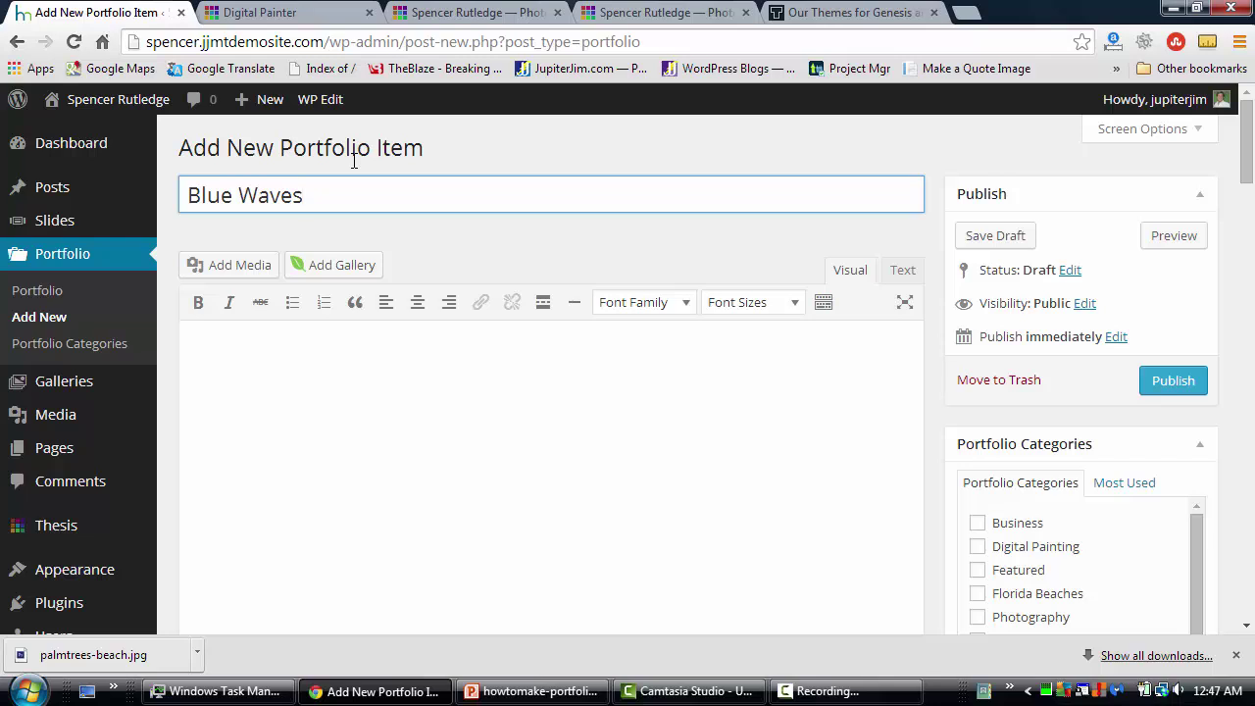
left_click(980, 243)
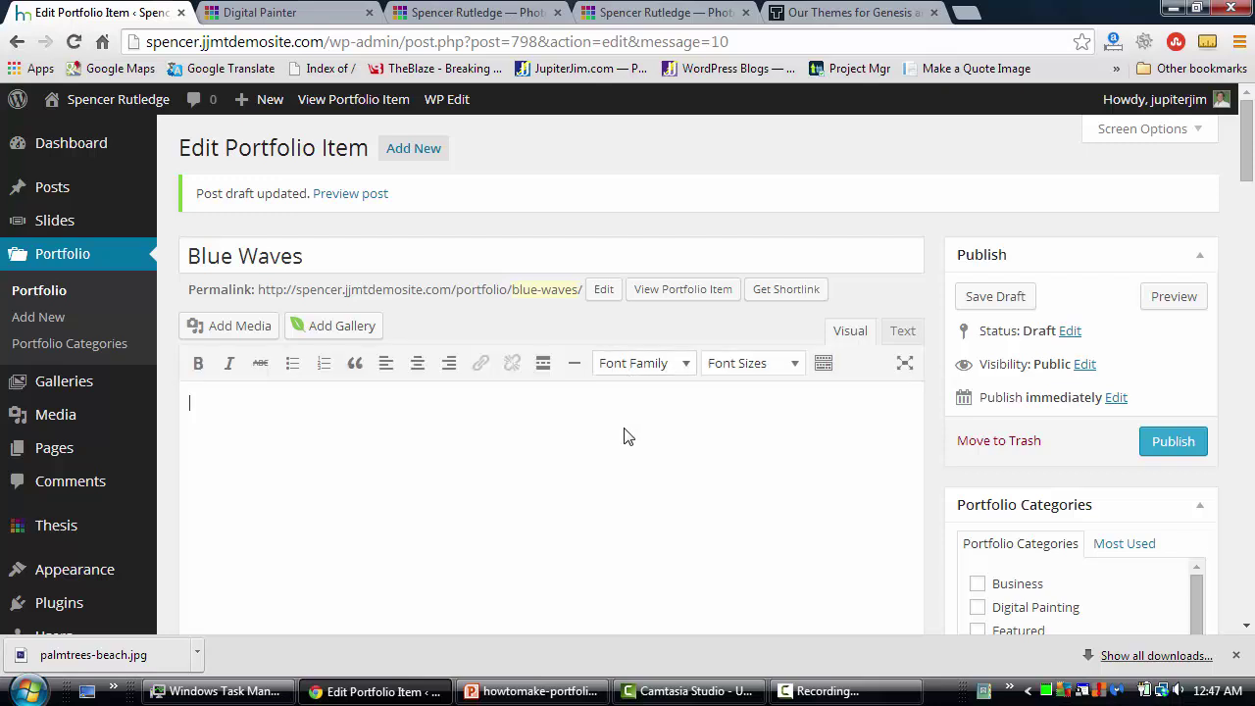
type("Nice Waves!")
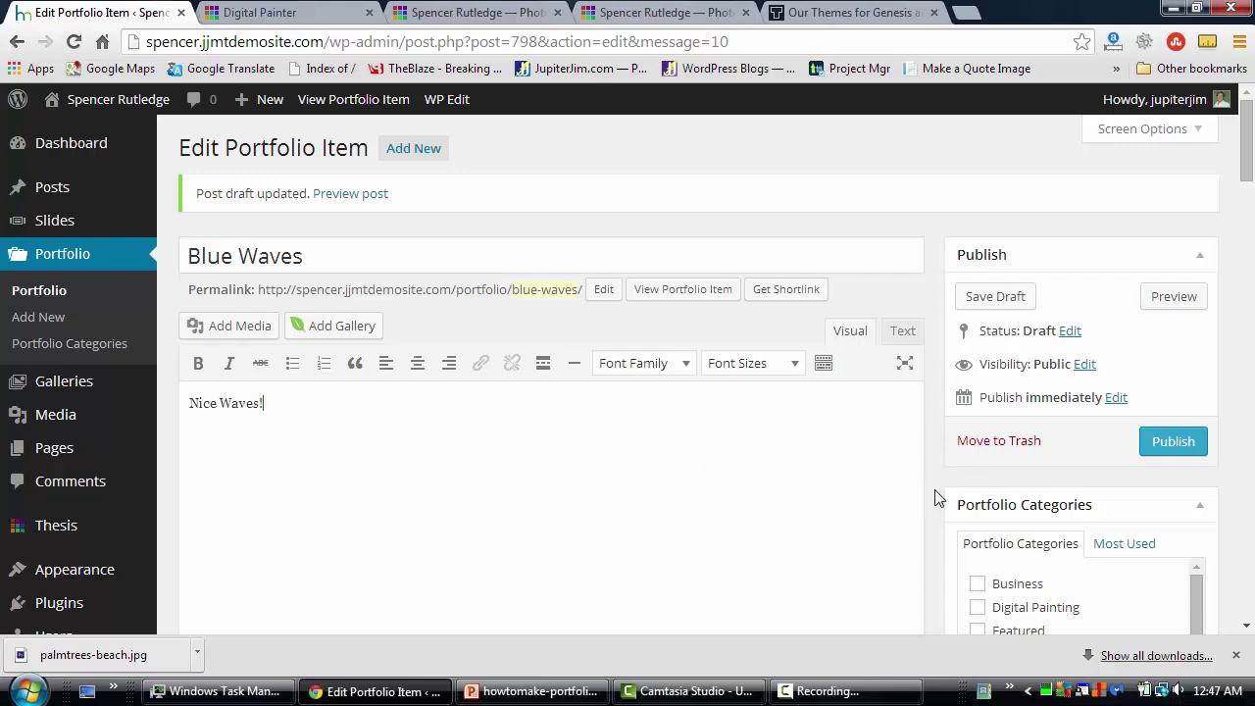
scroll(932, 498, "down", 2)
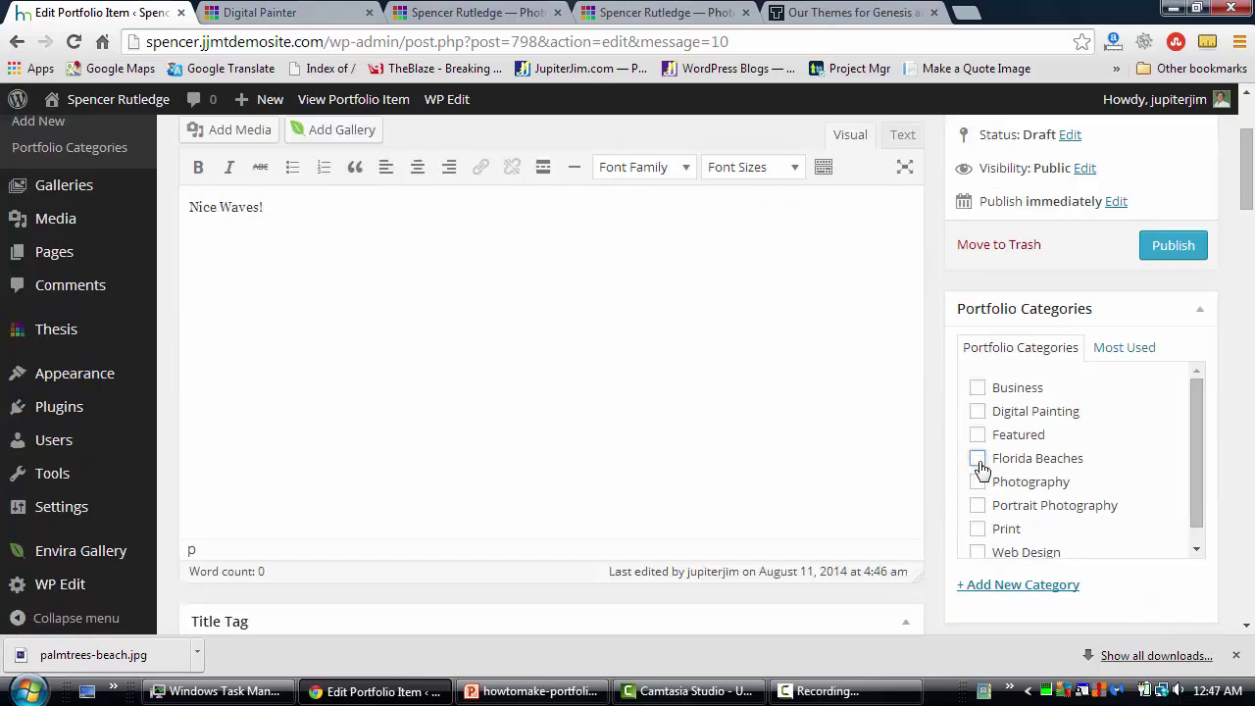
scroll(851, 520, "down", 3)
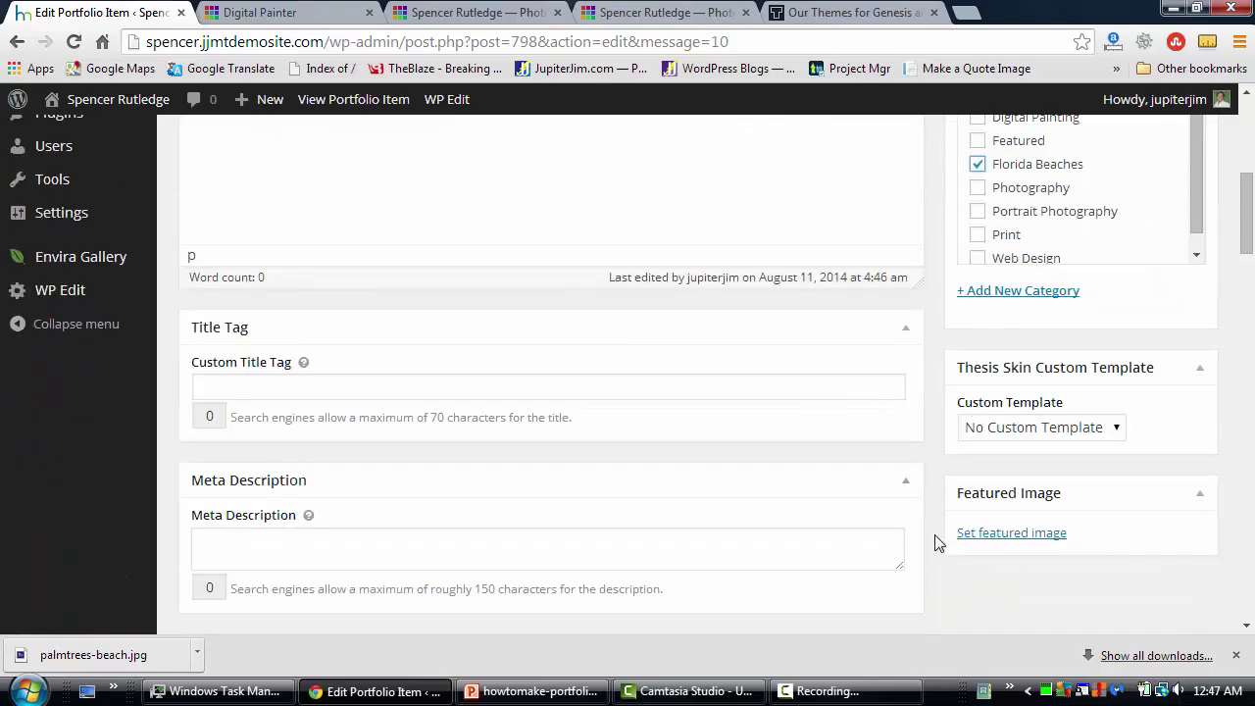
- Set the beach-backgrounds image as featured image and publish 'Blue Waves'
left_click(1039, 534)
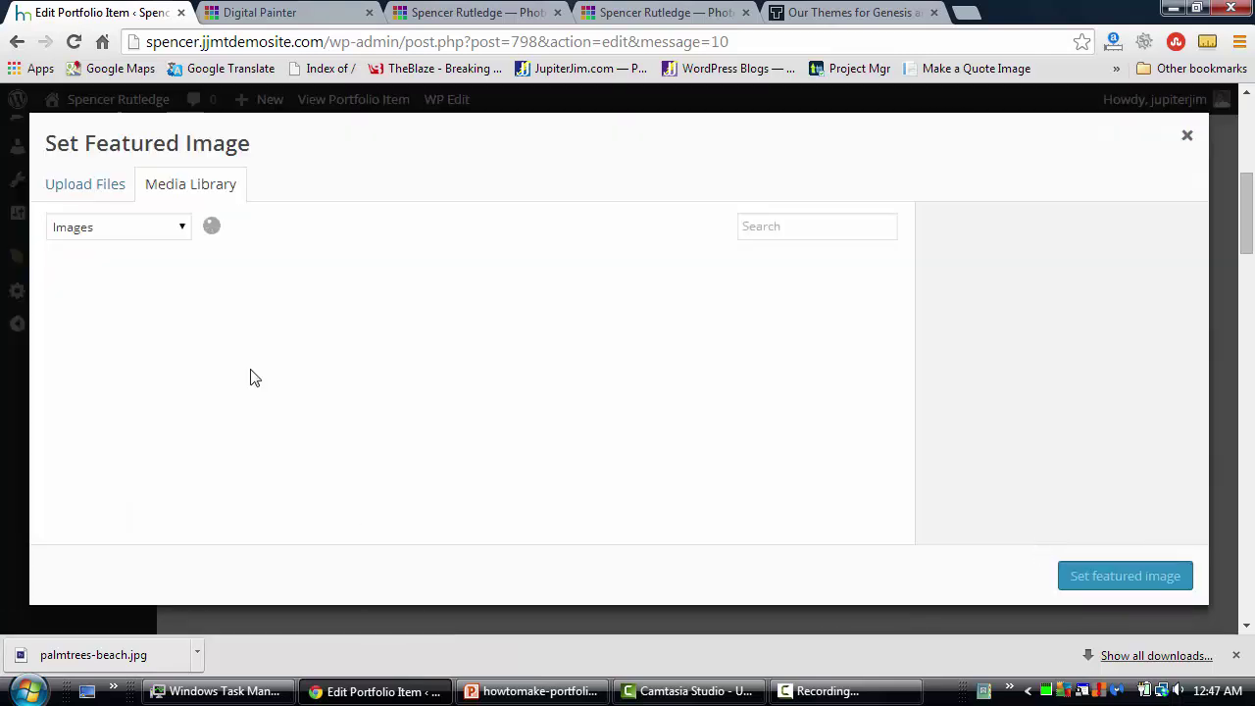
left_click(378, 316)
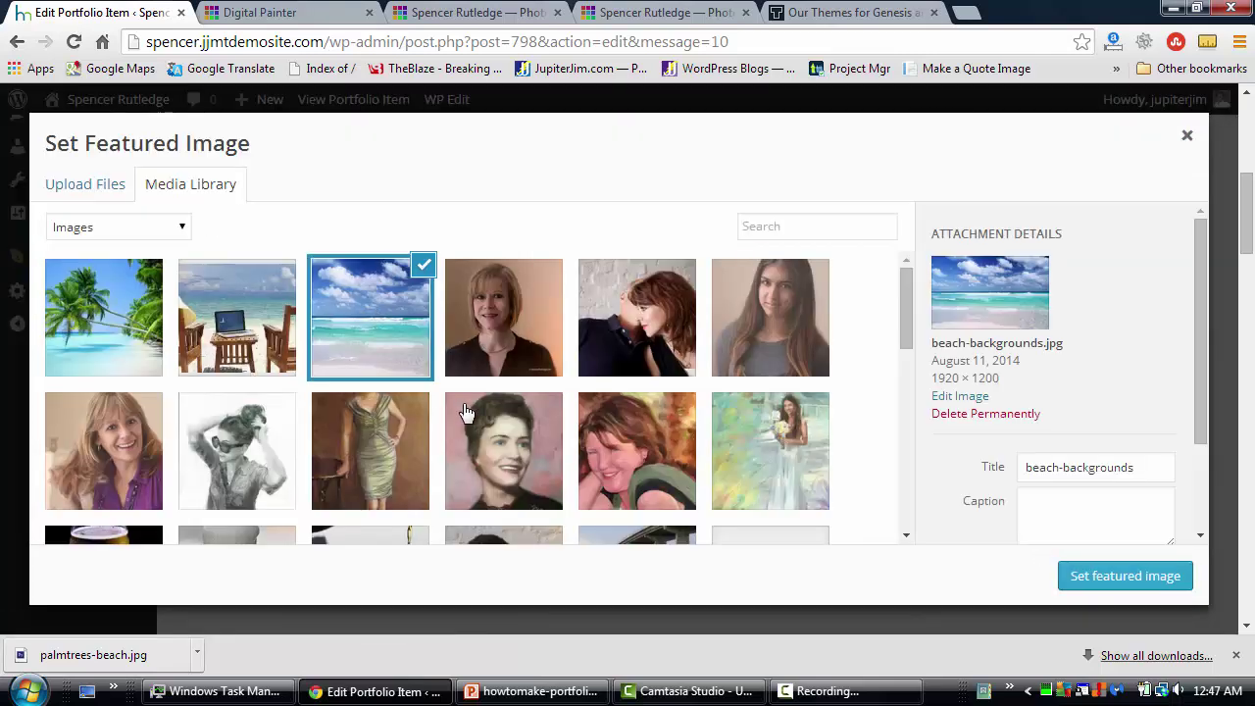
left_click(1124, 578)
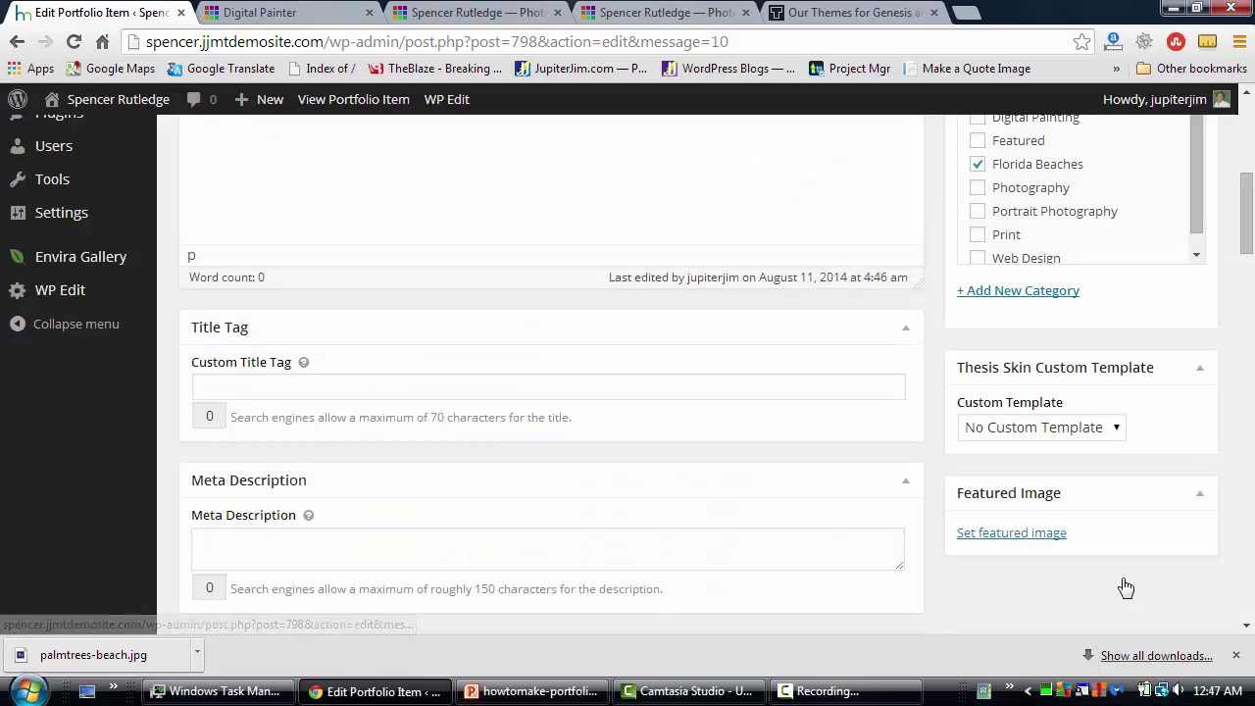
scroll(1224, 484, "up", 4)
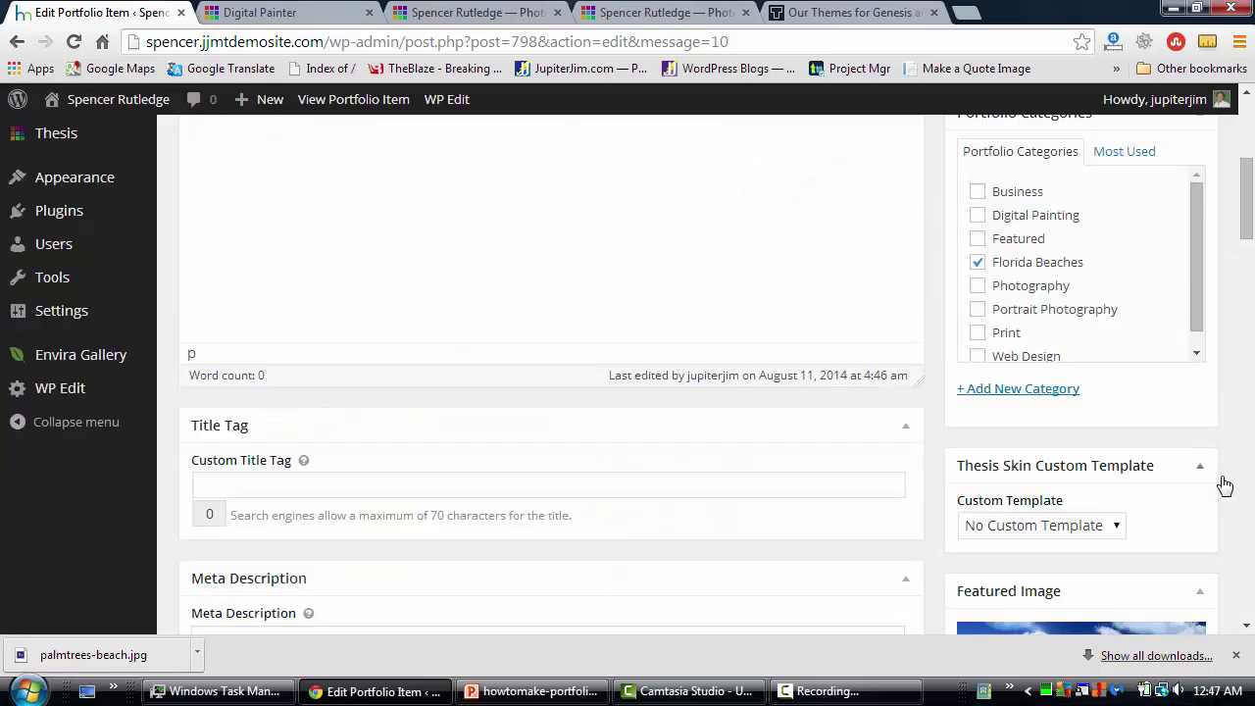
left_click(1179, 361)
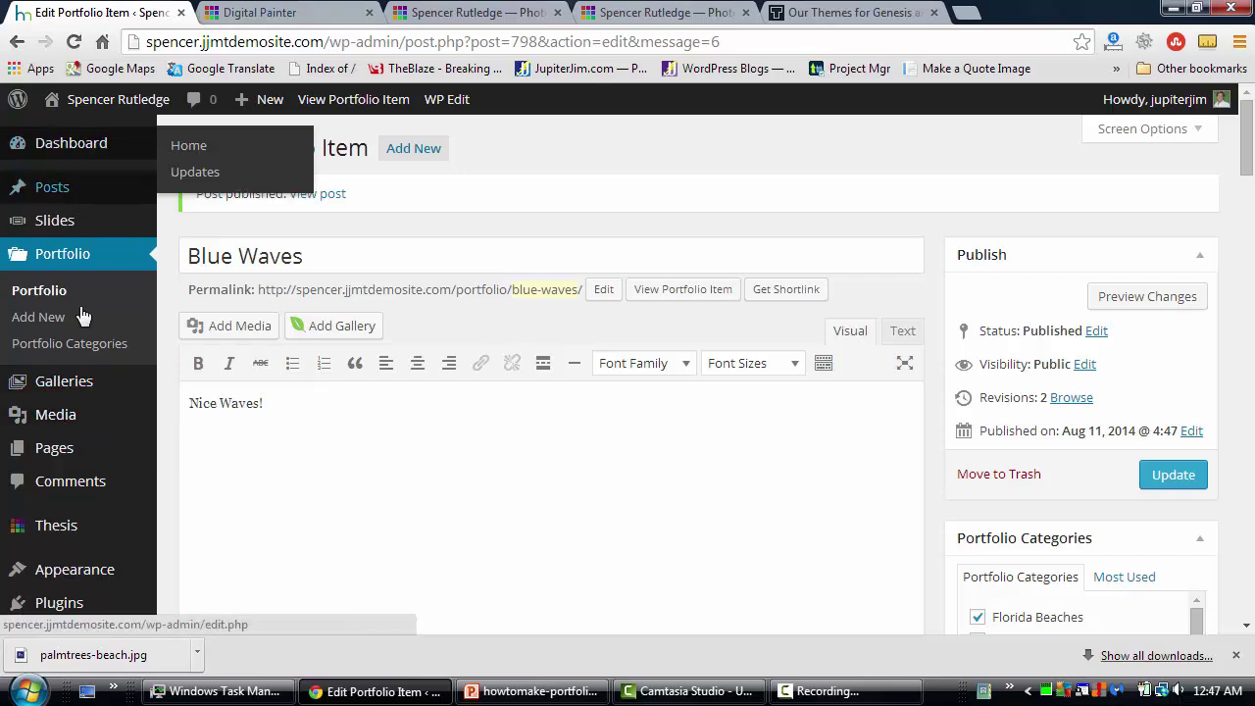
- Start a new page titled 'Florida Beaches'
mouse_move(82, 453)
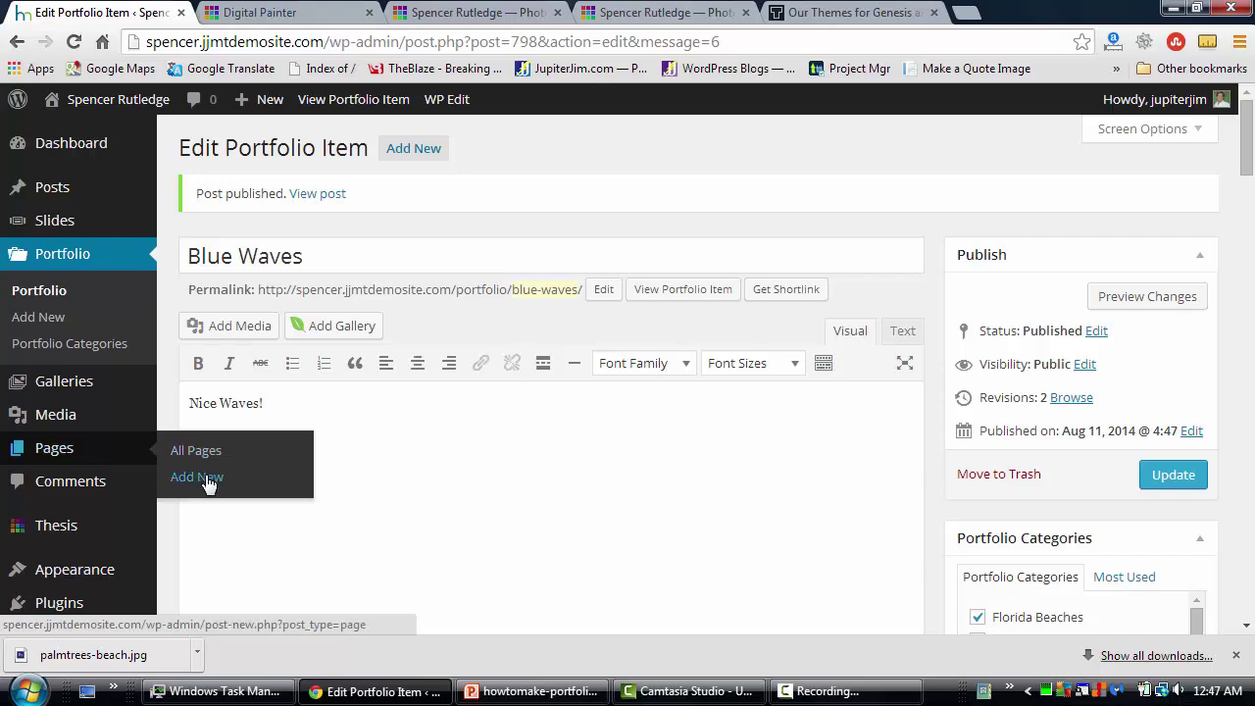
left_click(207, 480)
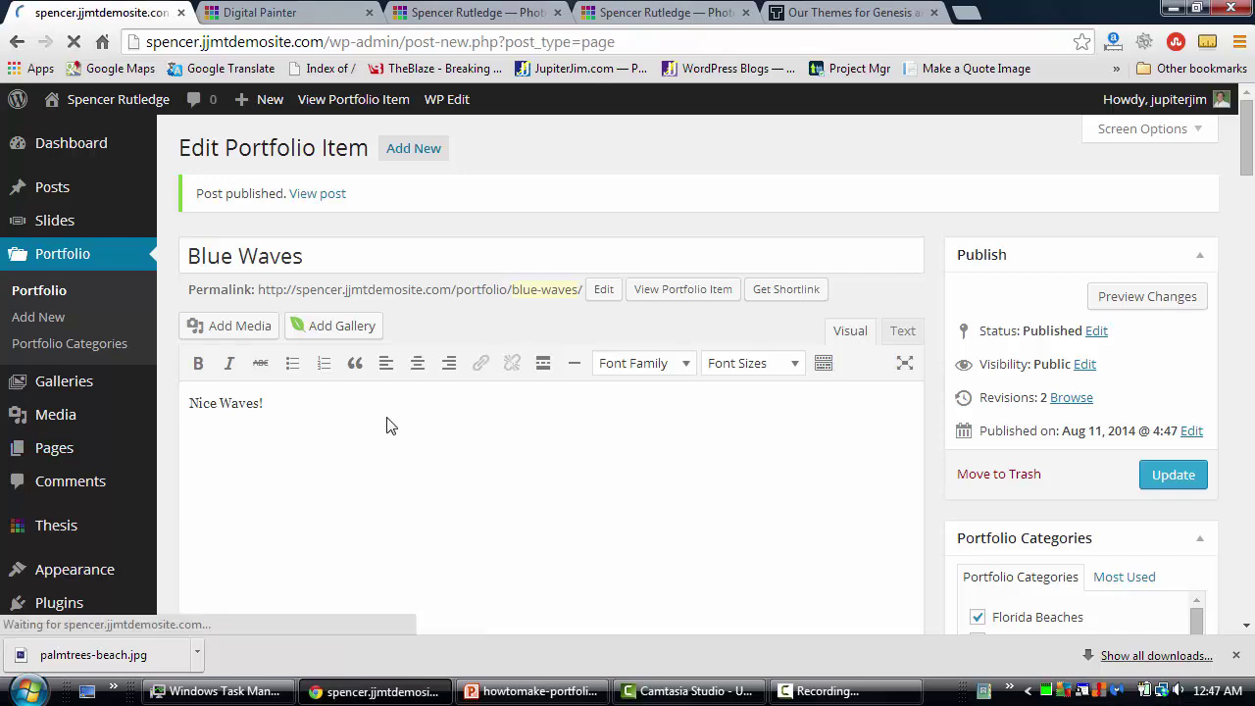
type("Fl")
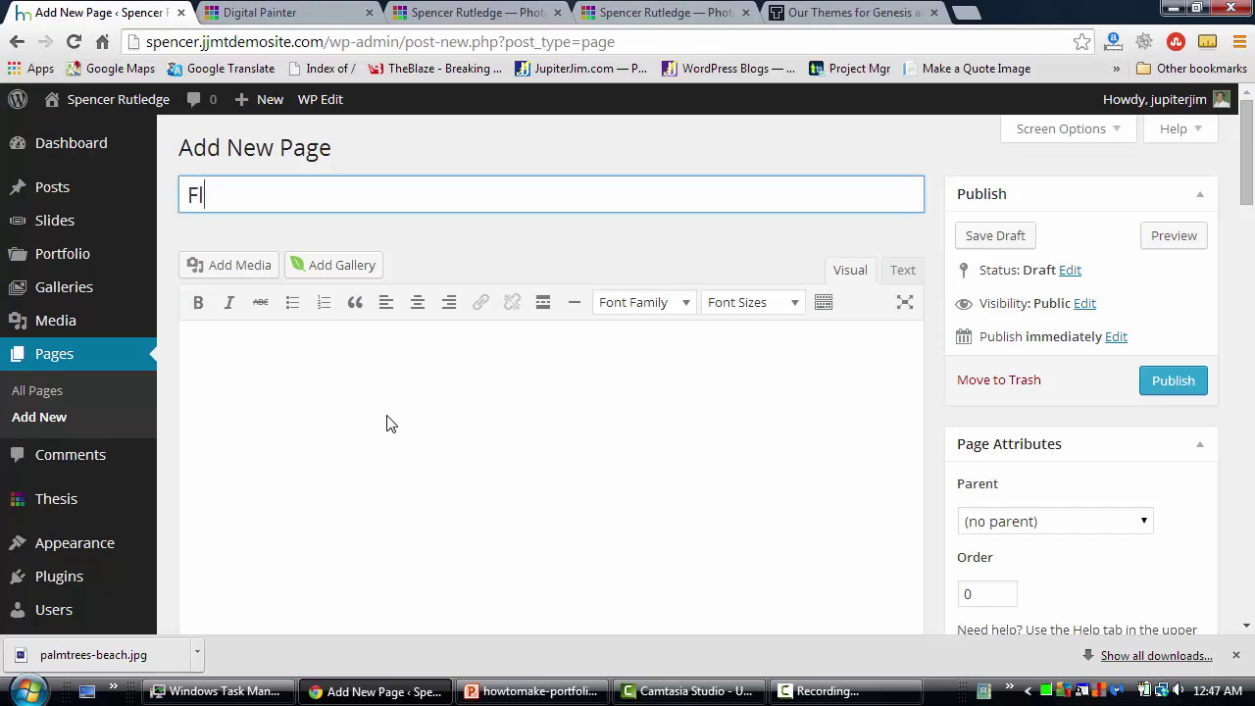
type("orida Beaches")
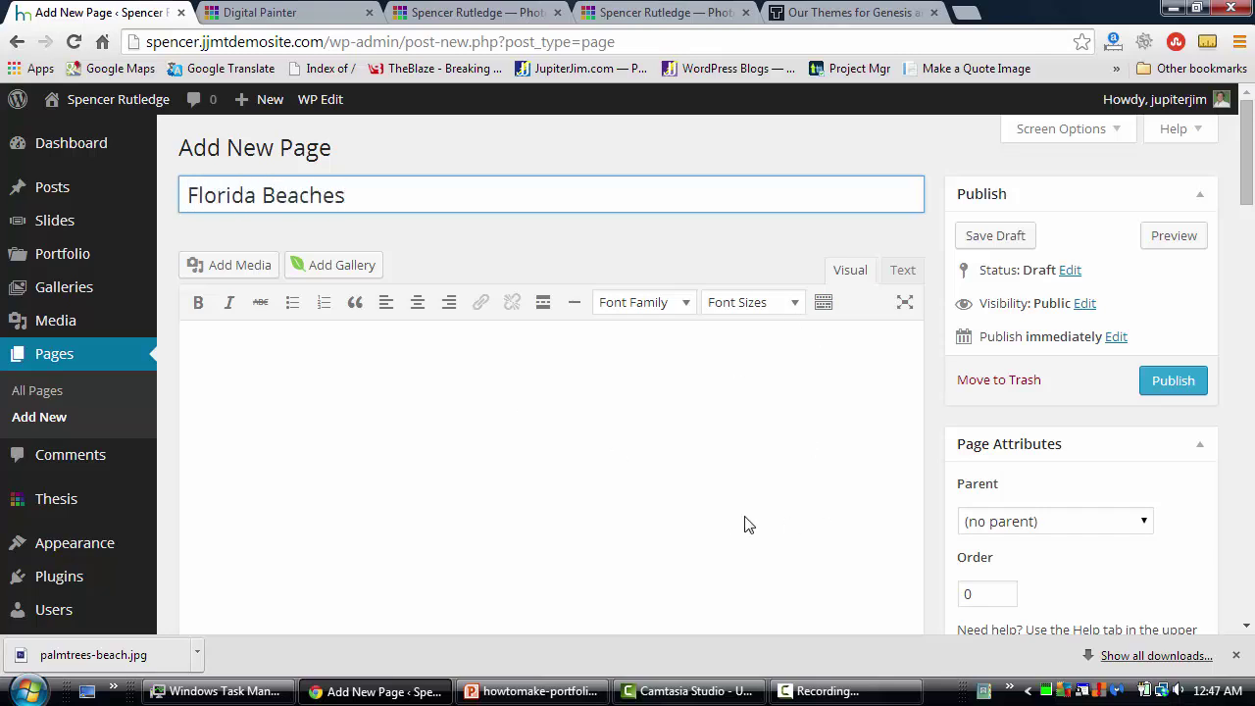
scroll(945, 399, "down", 1)
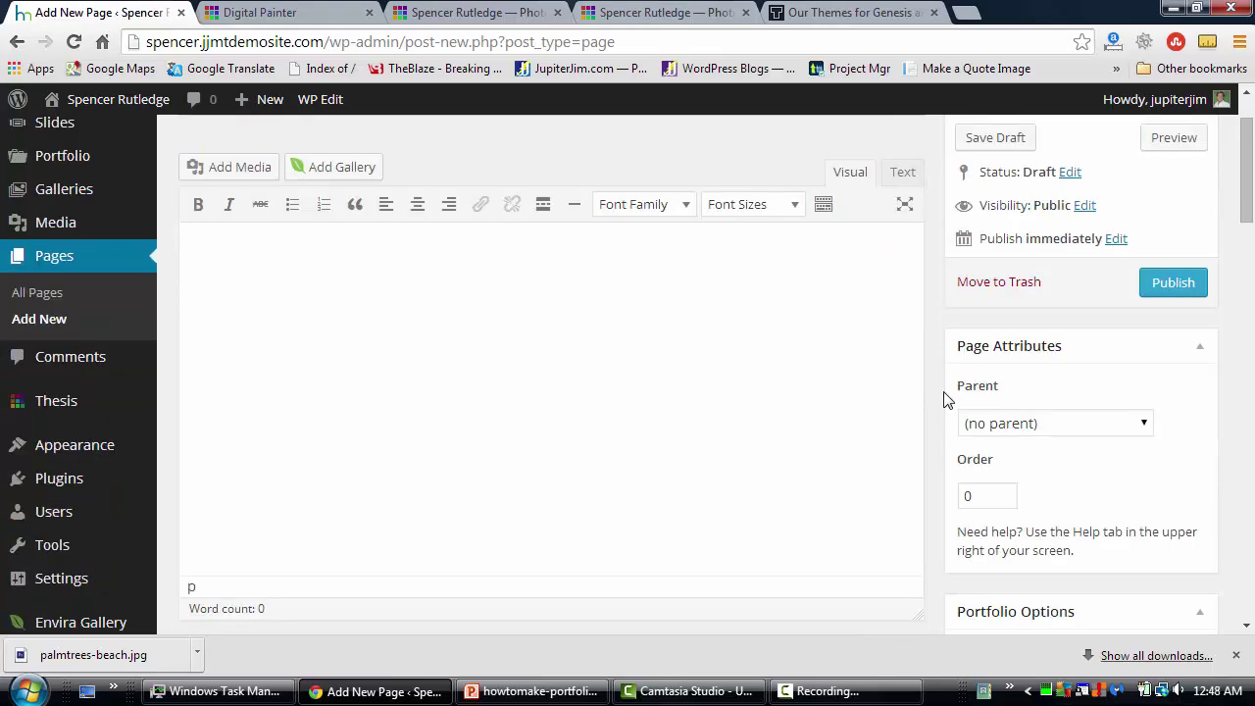
scroll(946, 399, "down", 5)
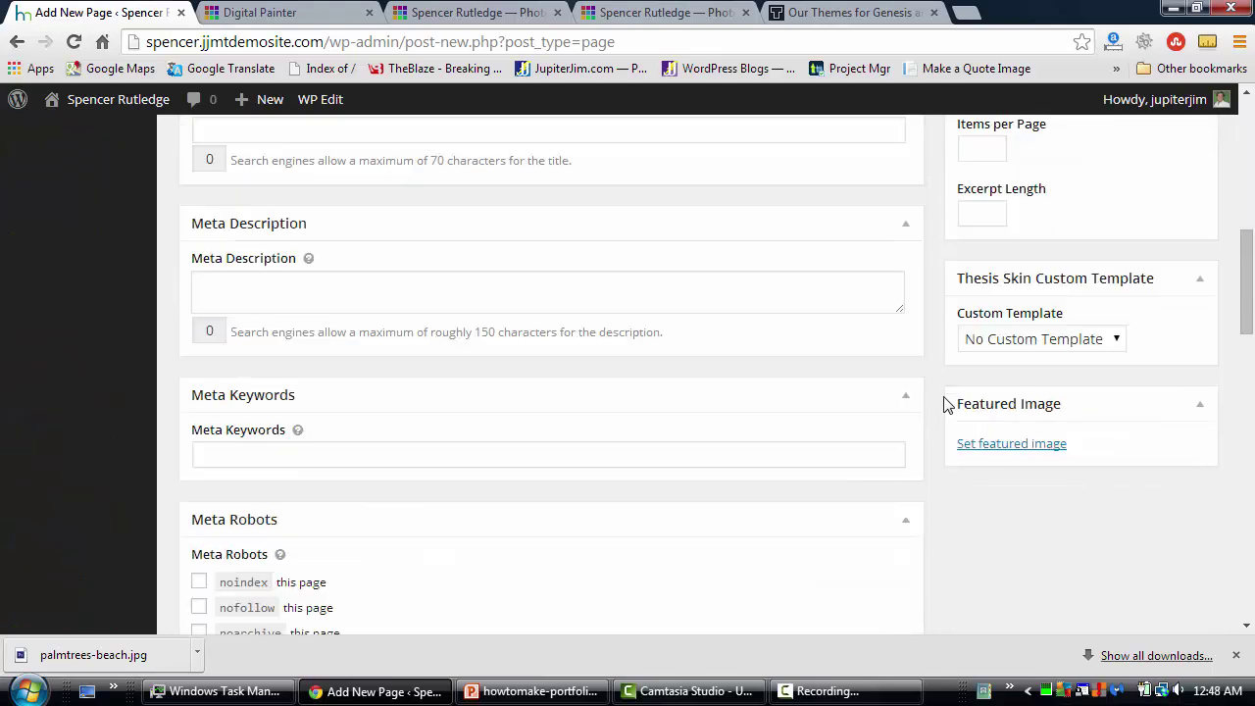
- Set the page template to Portfolio and its portfolio category to Florida Beaches
left_click(1115, 339)
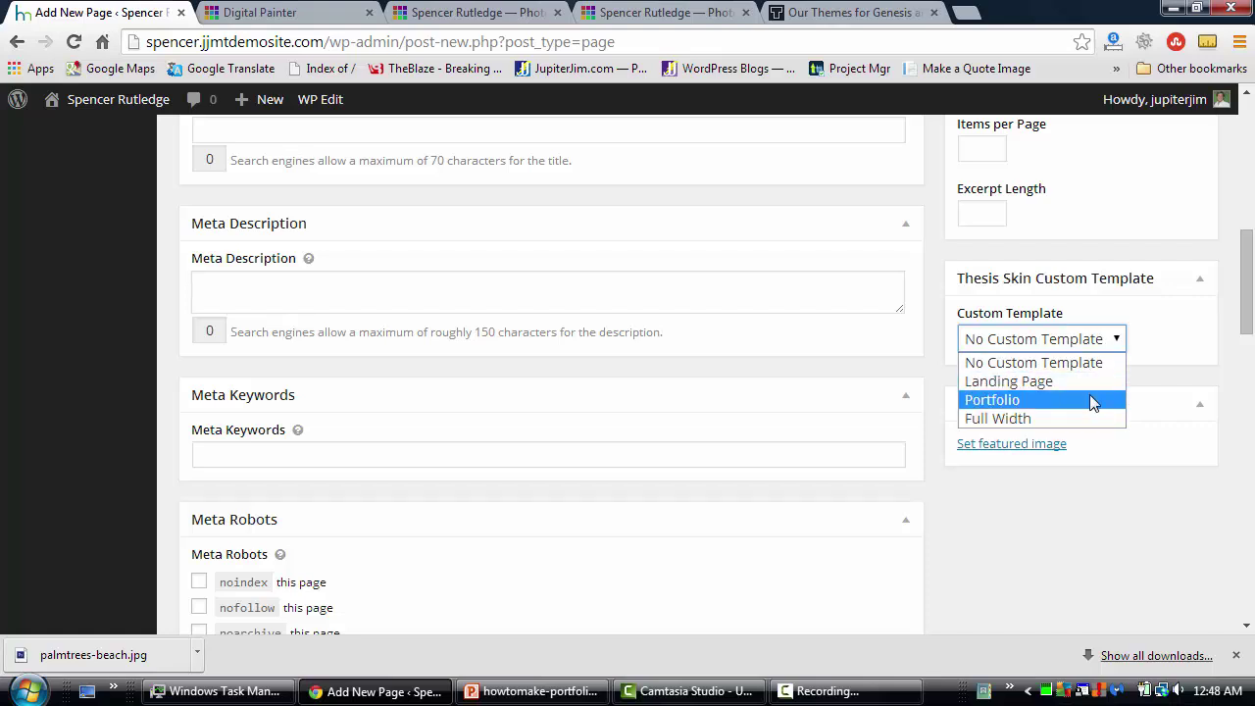
left_click(1090, 398)
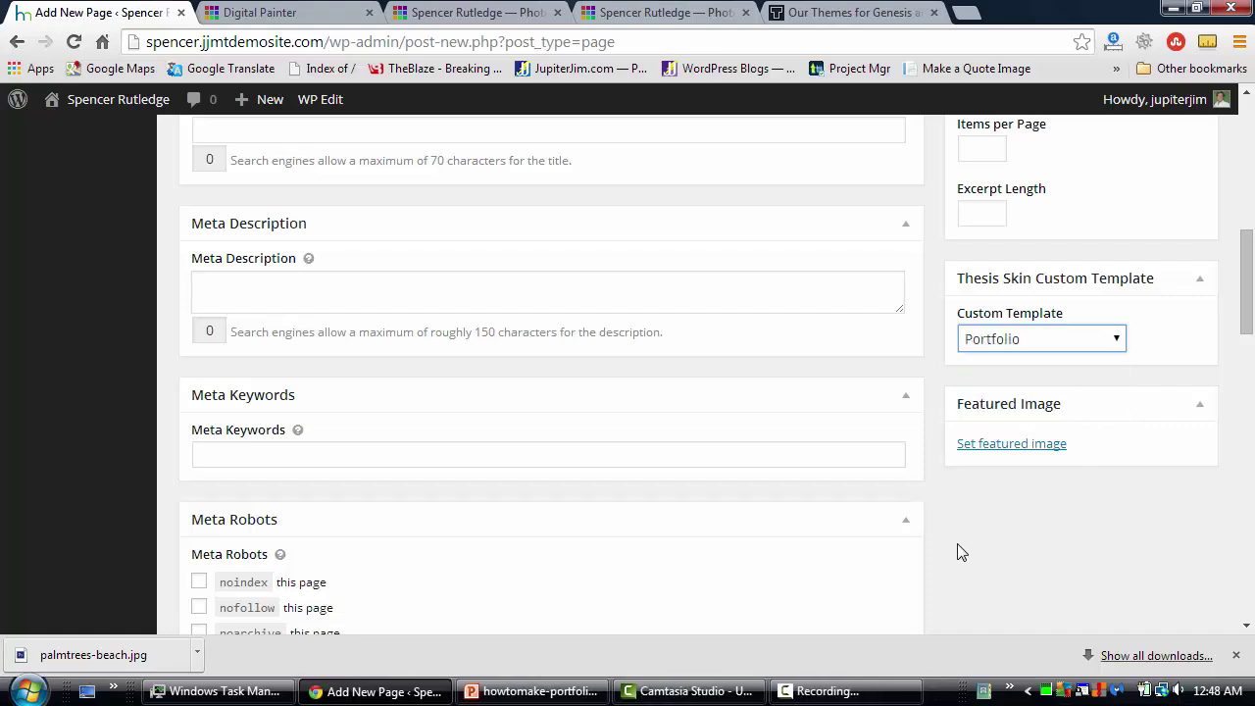
scroll(961, 553, "up", 3)
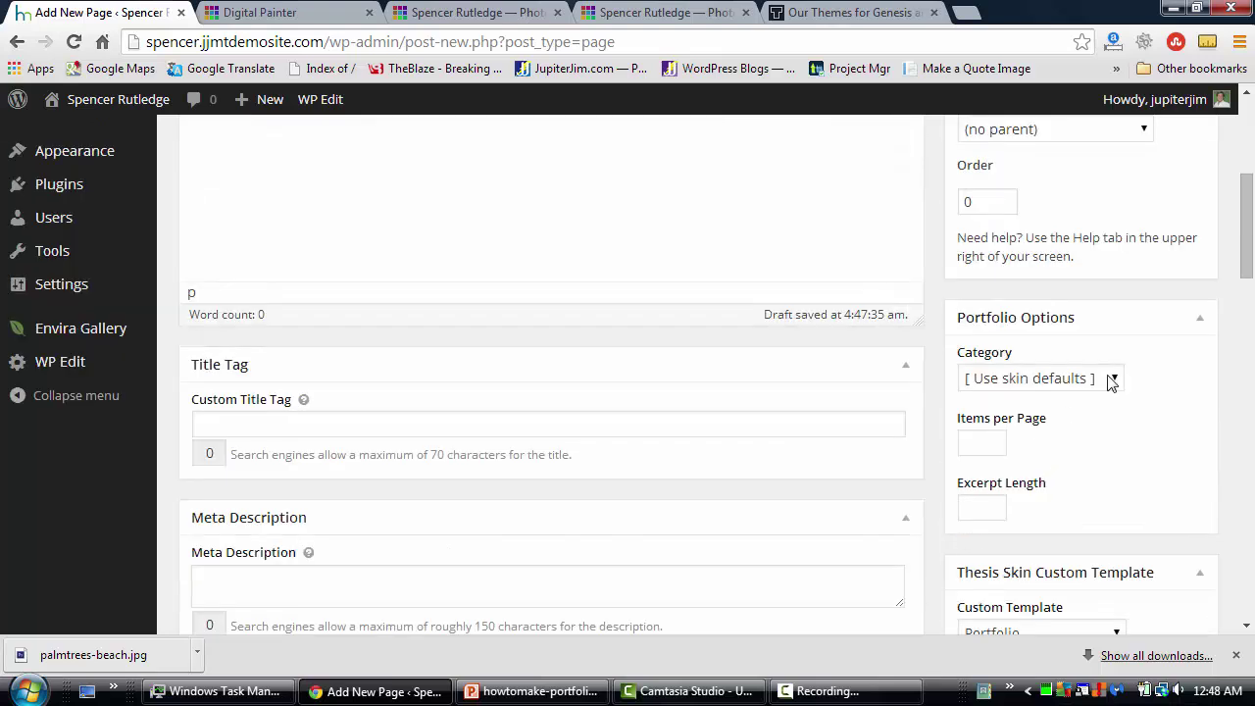
left_click(1110, 381)
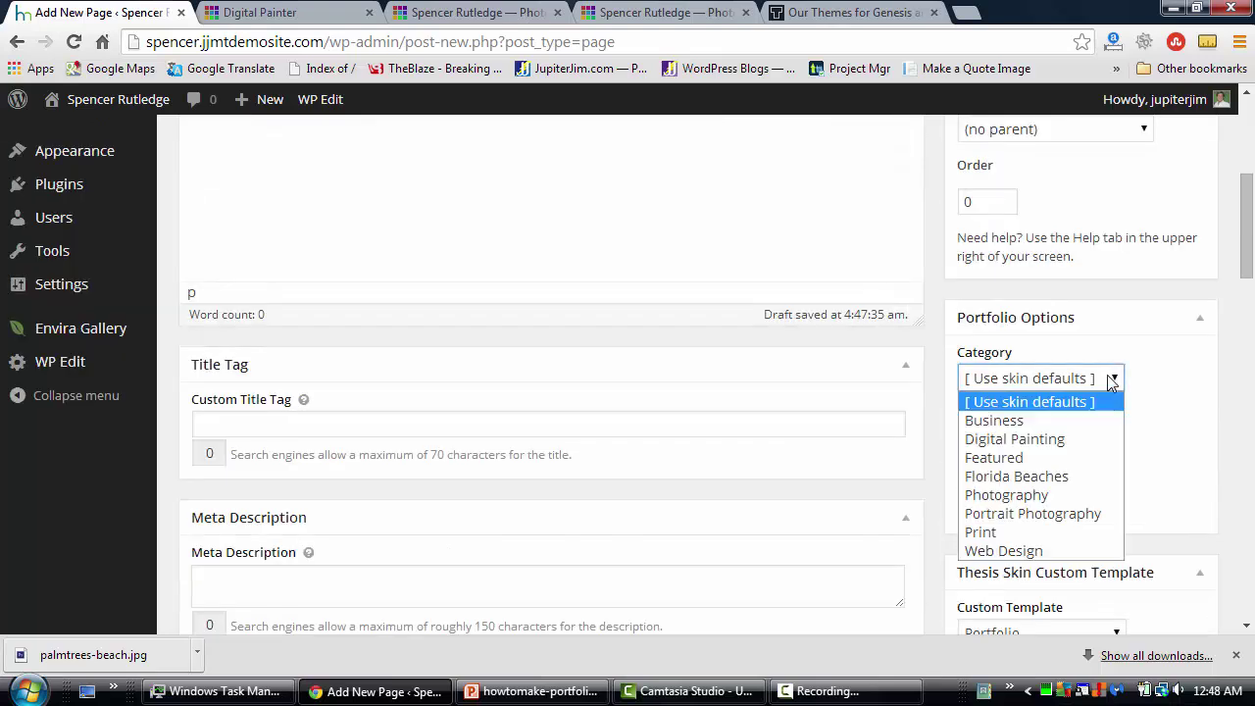
left_click(1069, 482)
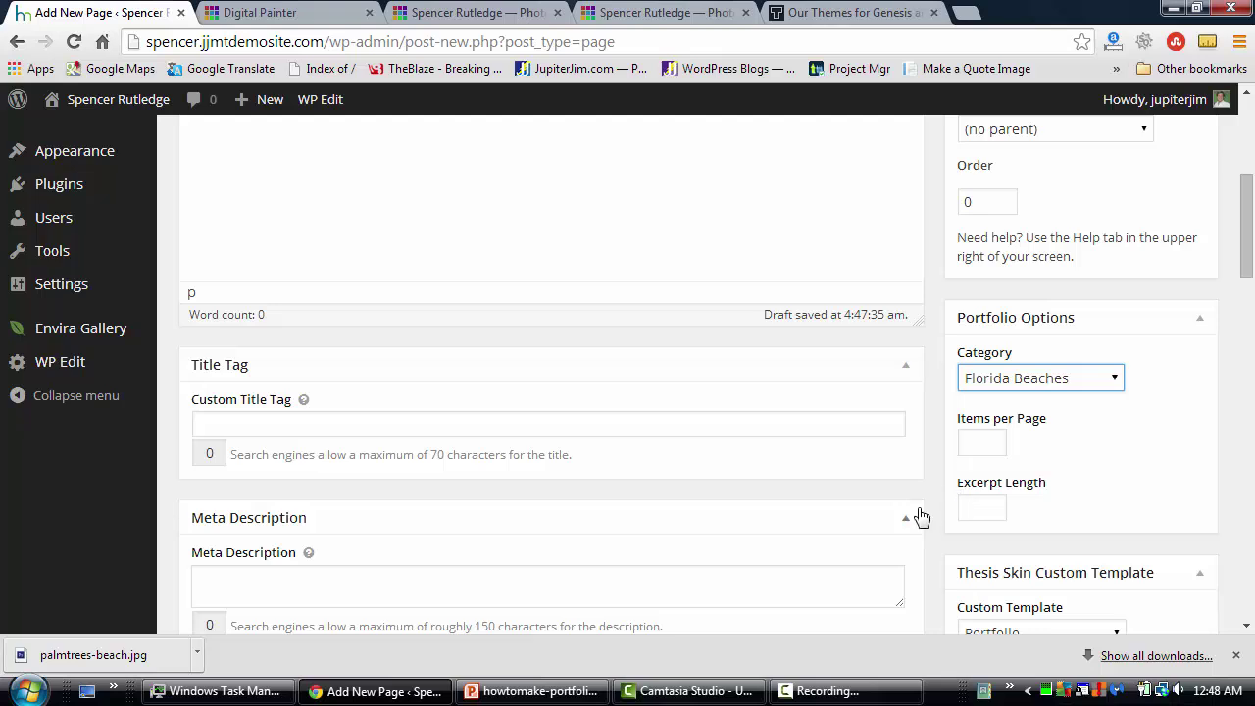
scroll(934, 520, "up", 2)
scroll(934, 519, "up", 2)
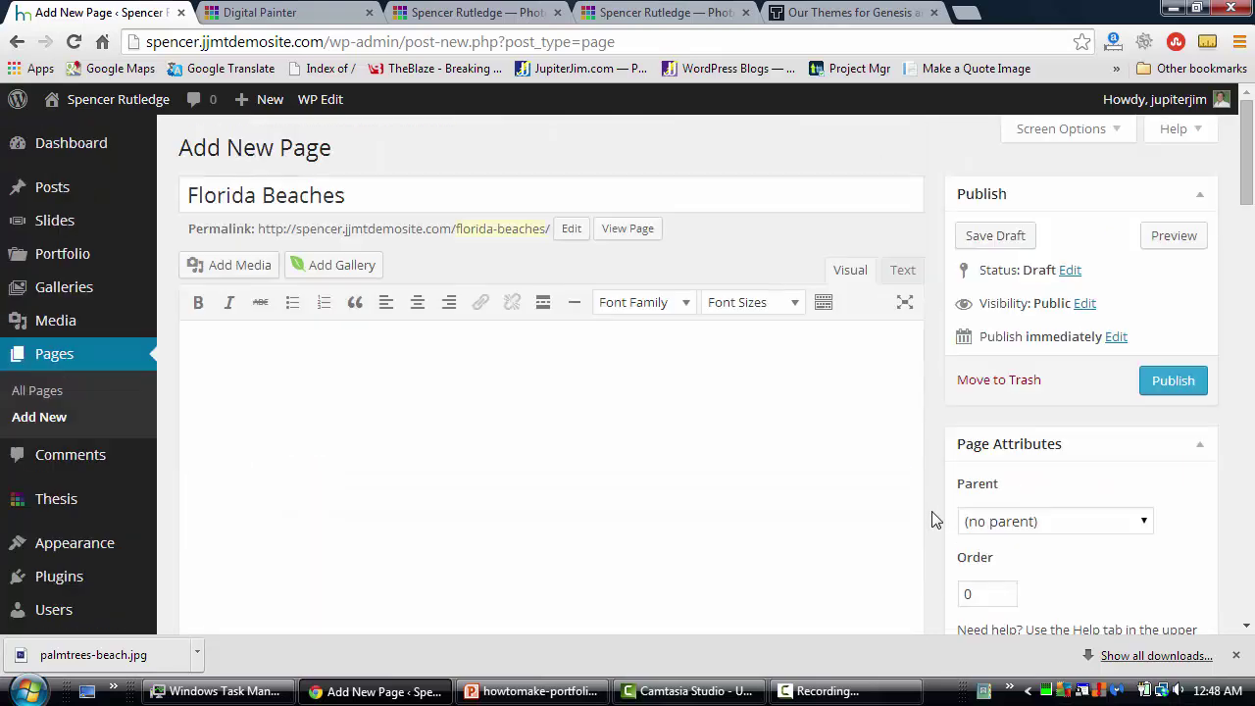
- Publish the Florida Beaches page with public visibility
left_click(1191, 381)
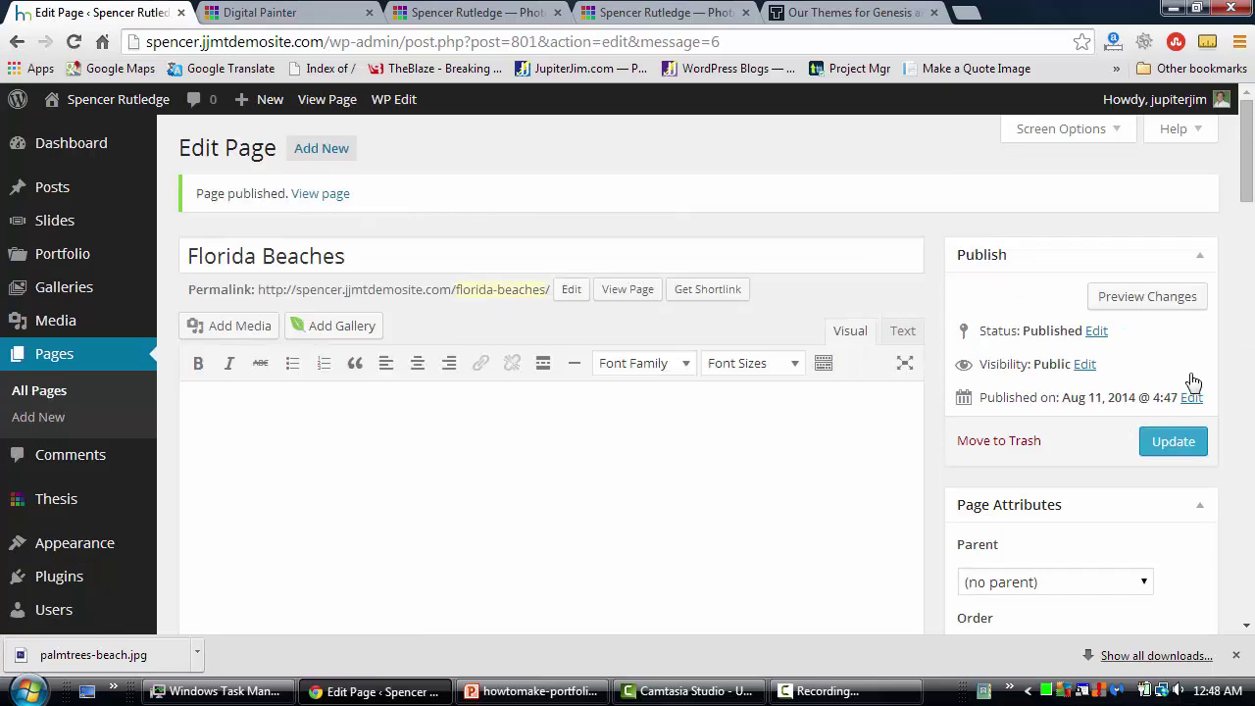
scroll(102, 423, "down", 3)
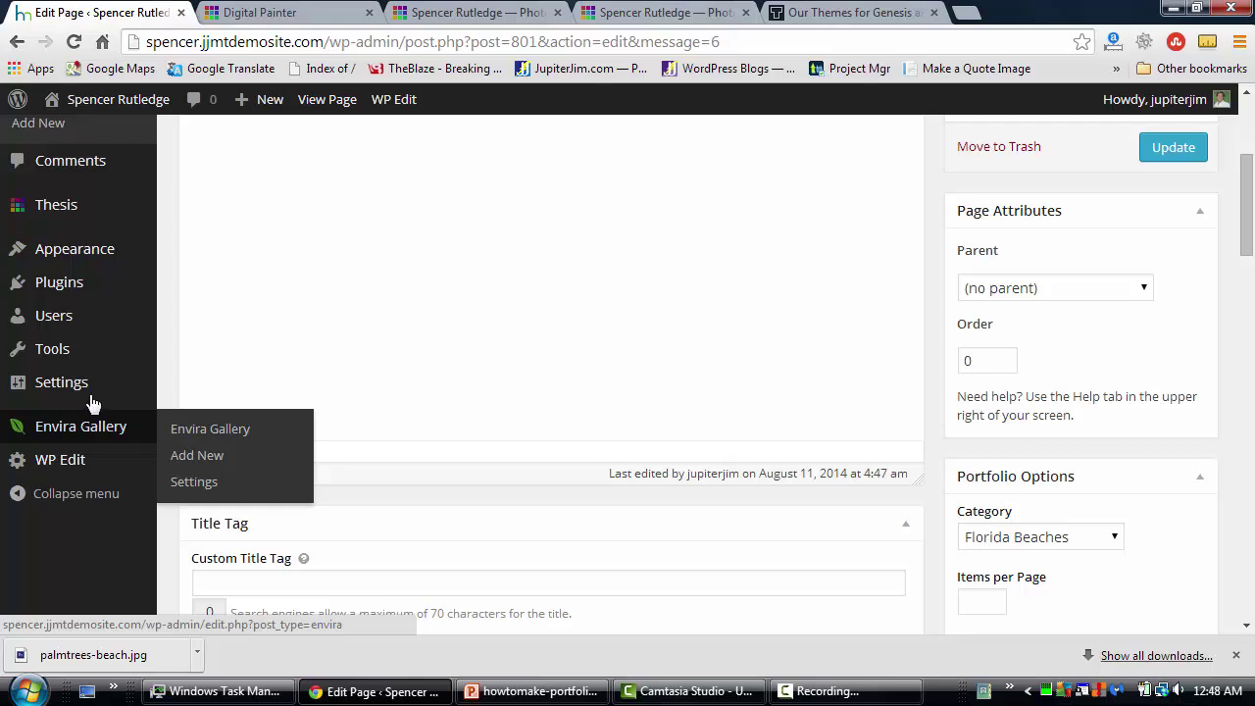
- Add the Florida Beaches page to the Main Menus menu
mouse_move(80, 260)
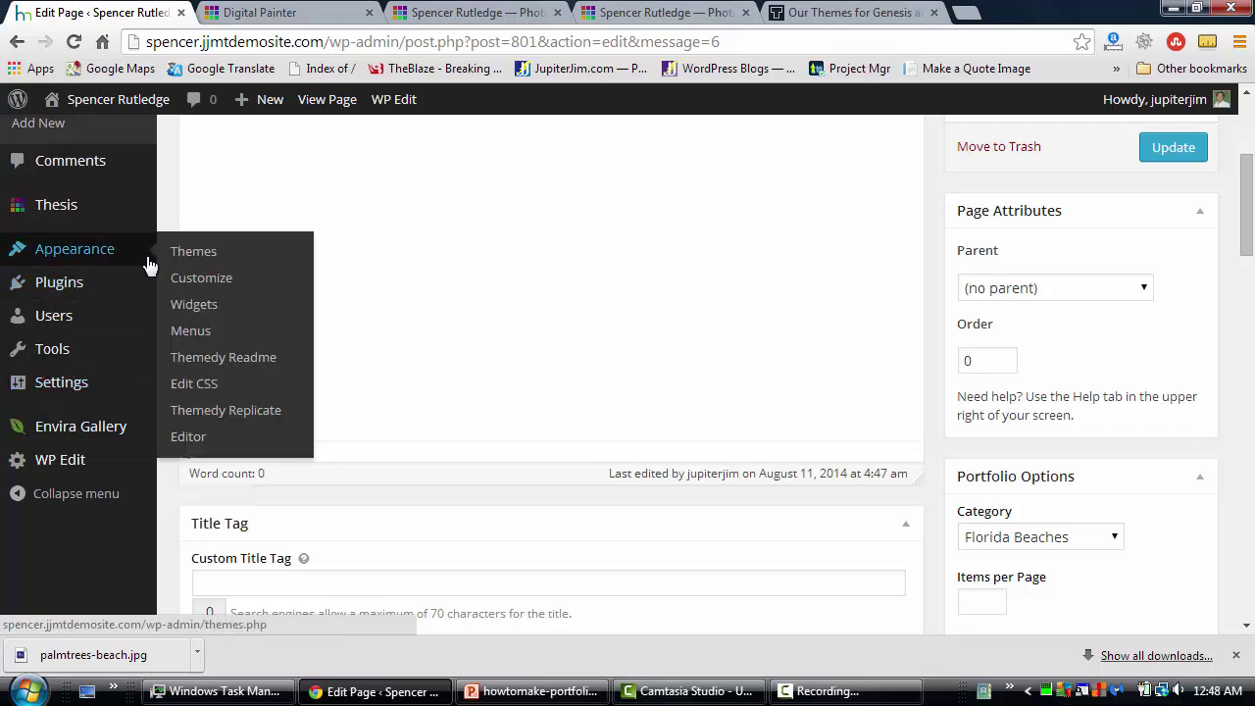
left_click(192, 333)
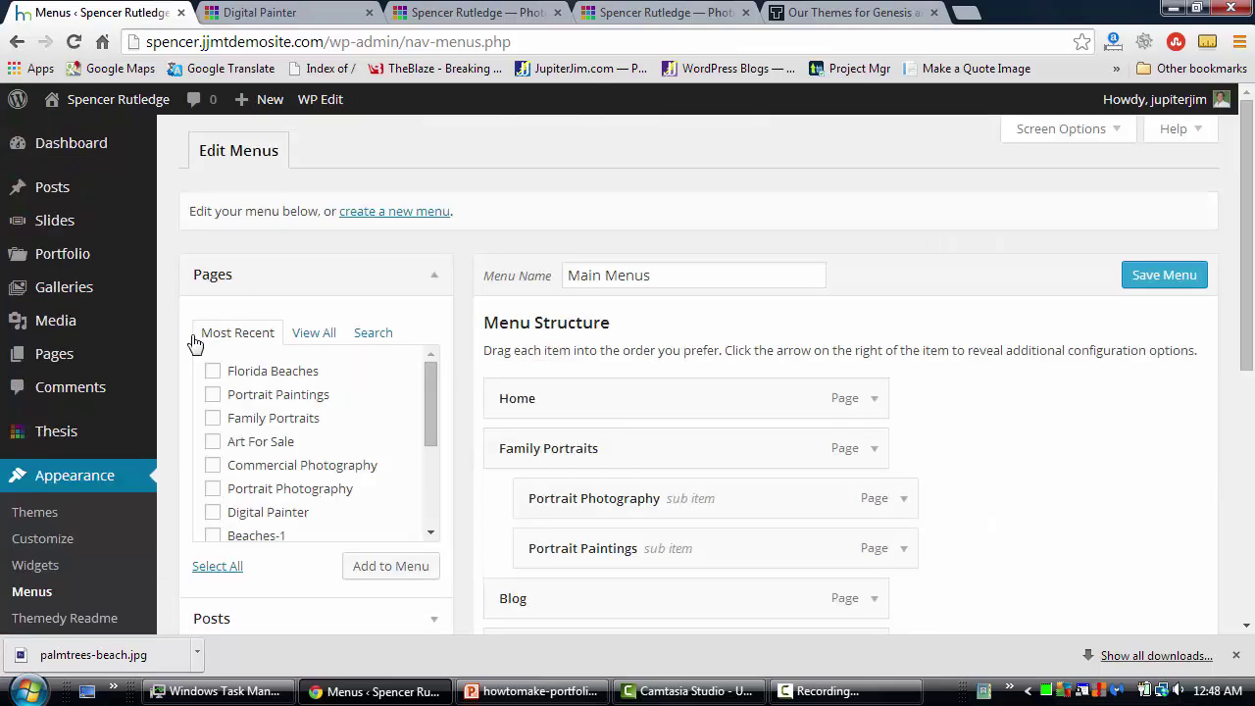
left_click(213, 371)
left_click(390, 571)
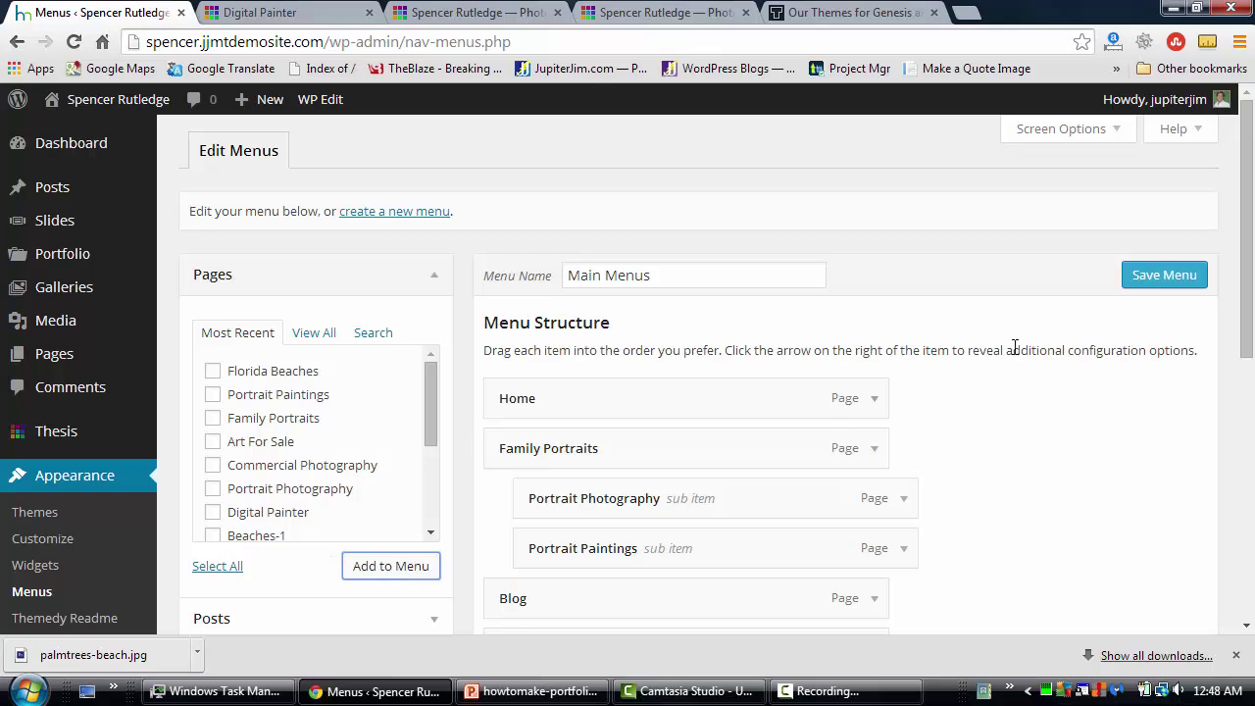
- Nest Florida Beaches as a sub item under Digital Painter and save the menu
scroll(1014, 348, "down", 4)
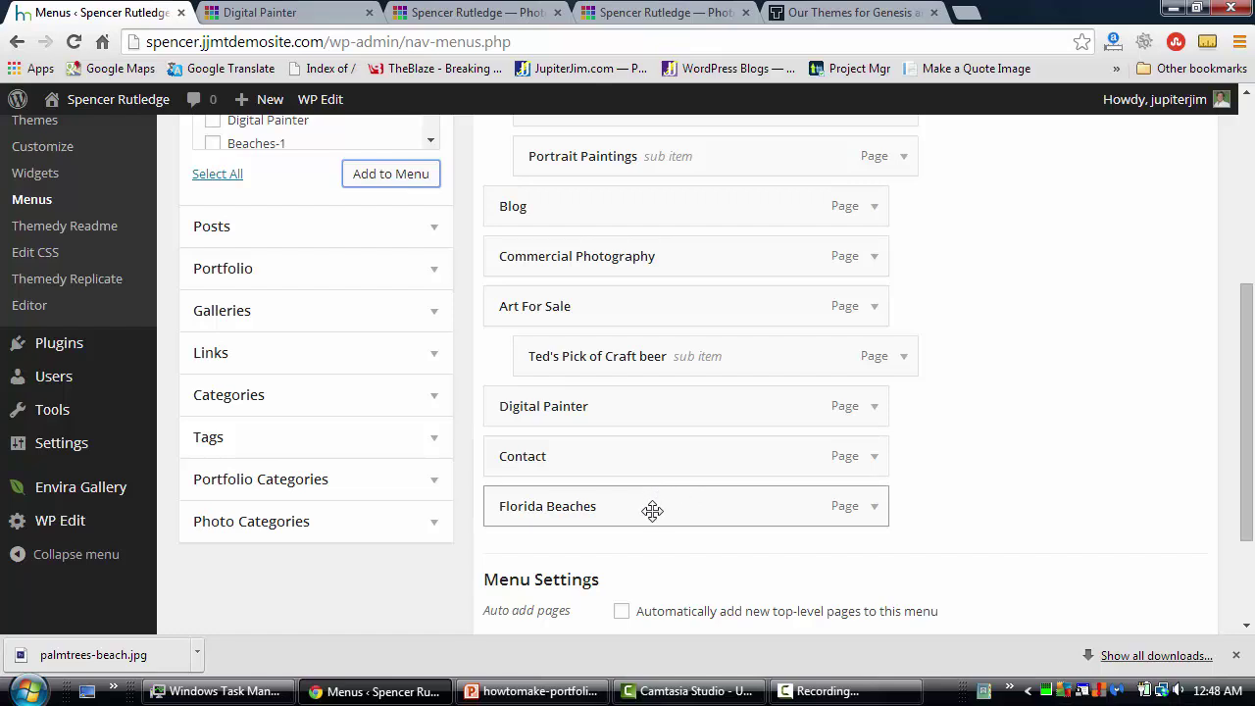
mouse_move(652, 510)
left_mouse_down()
mouse_move(667, 409)
mouse_move(677, 462)
mouse_move(717, 449)
mouse_move(692, 451)
left_mouse_up()
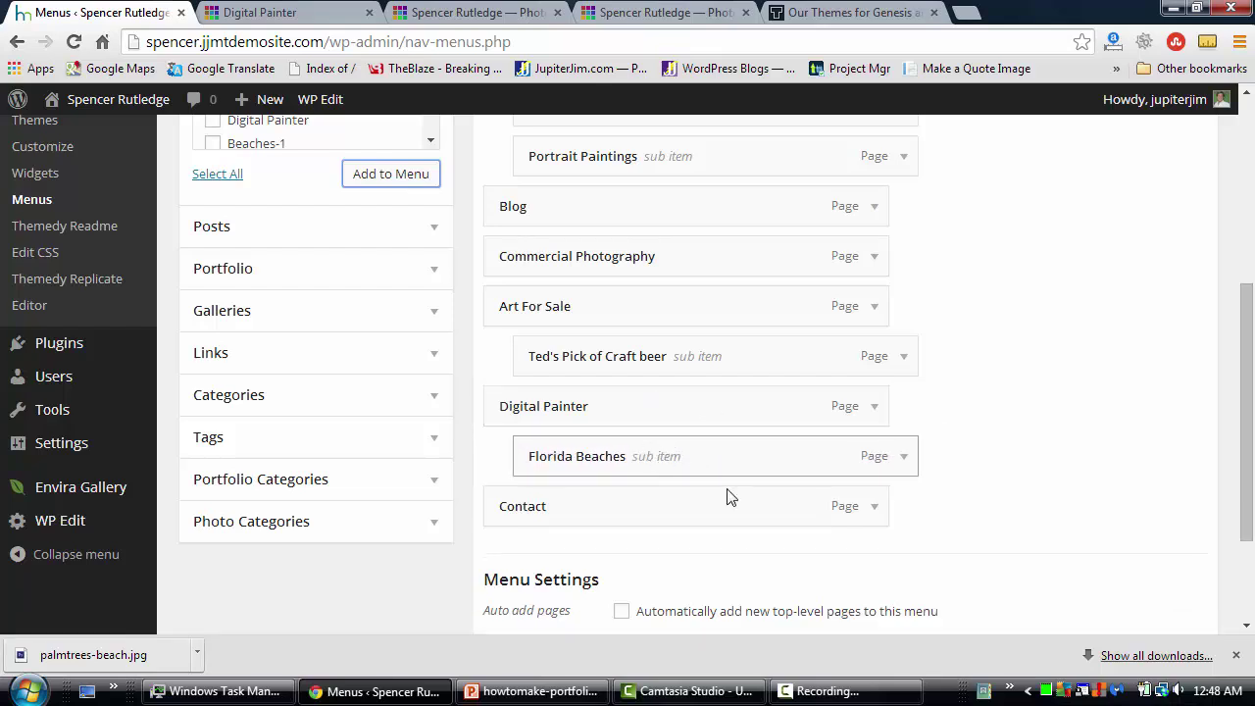
left_click_drag(1249, 415, 1250, 234)
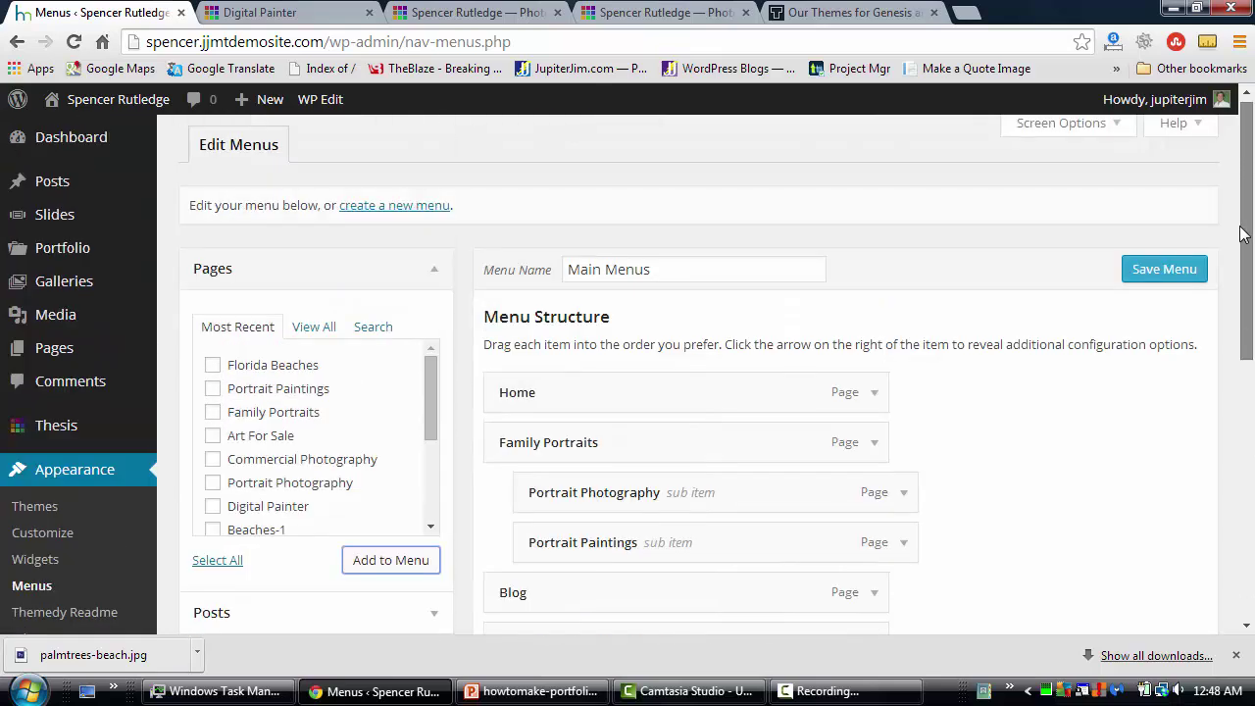
left_click(1172, 274)
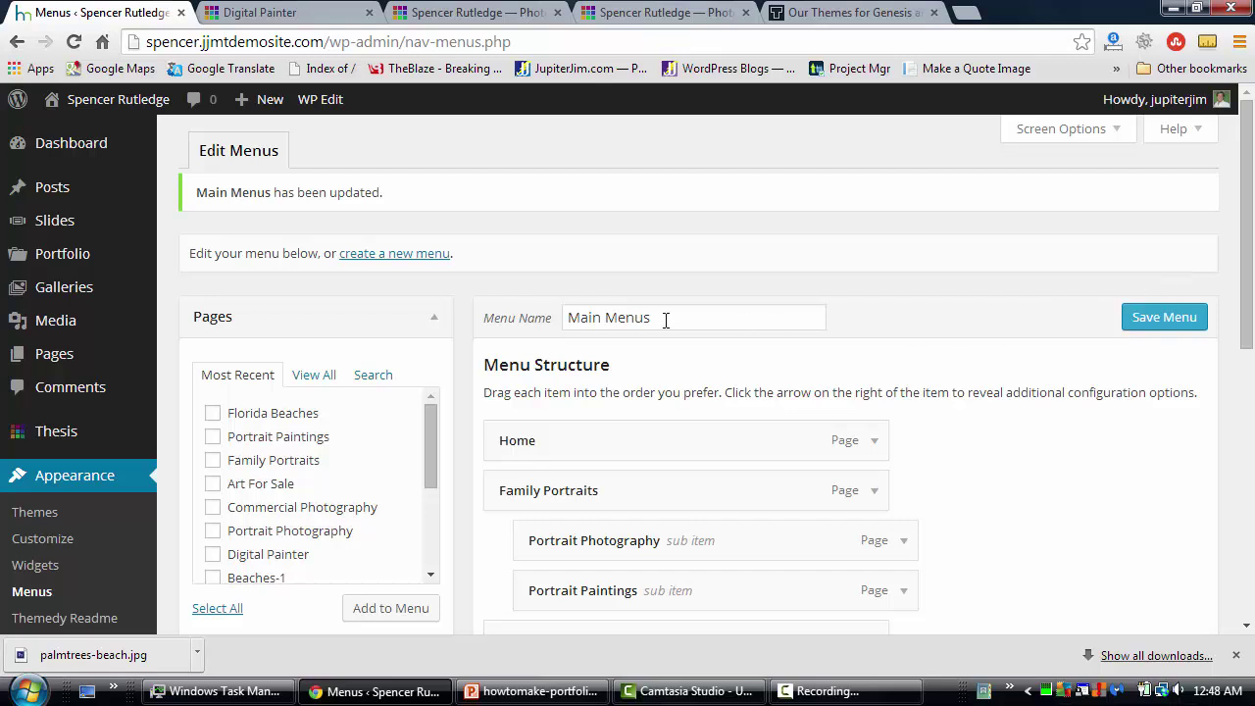
- From the live home page, open Florida Beaches under Digital Painter and review its three beach portfolio items
left_click(258, 14)
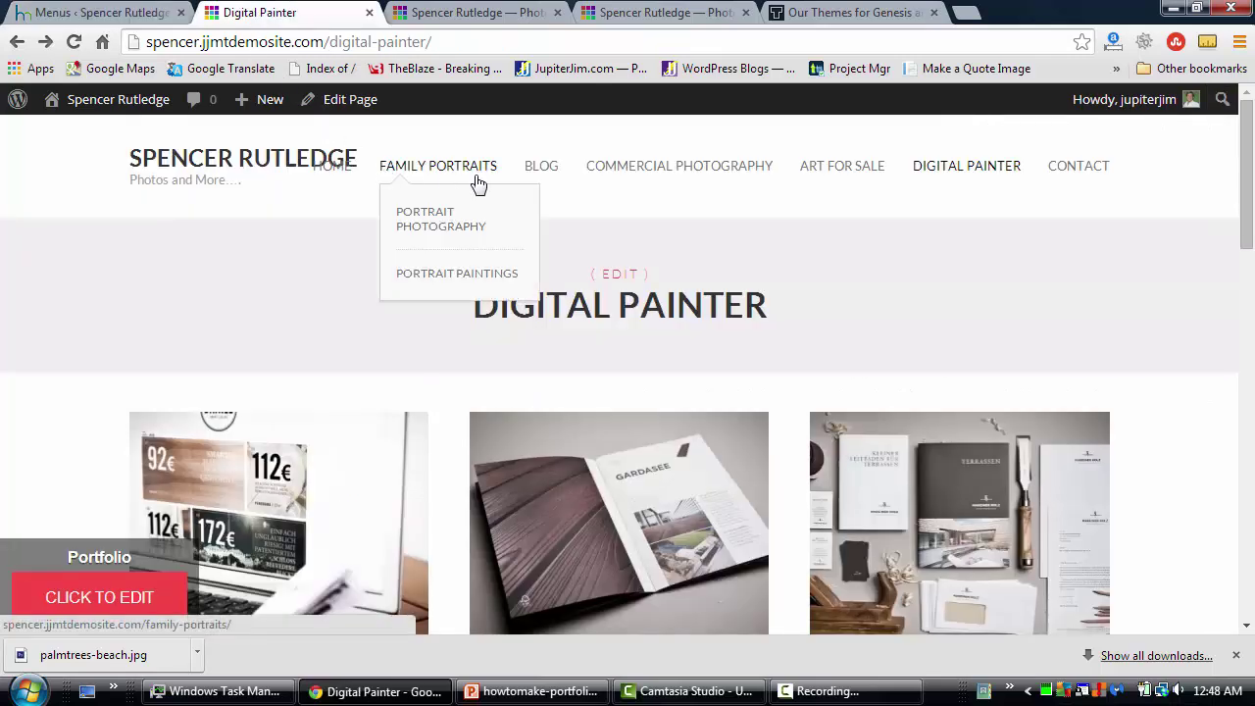
left_click(342, 174)
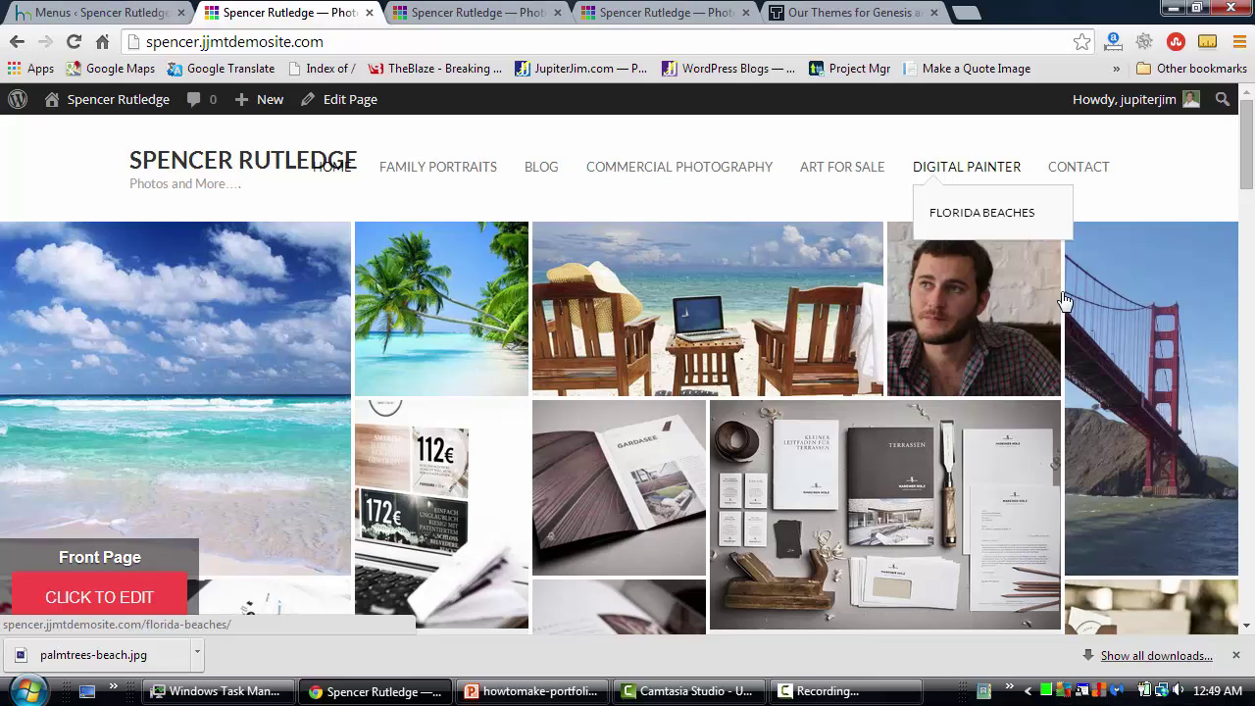
left_click(969, 214)
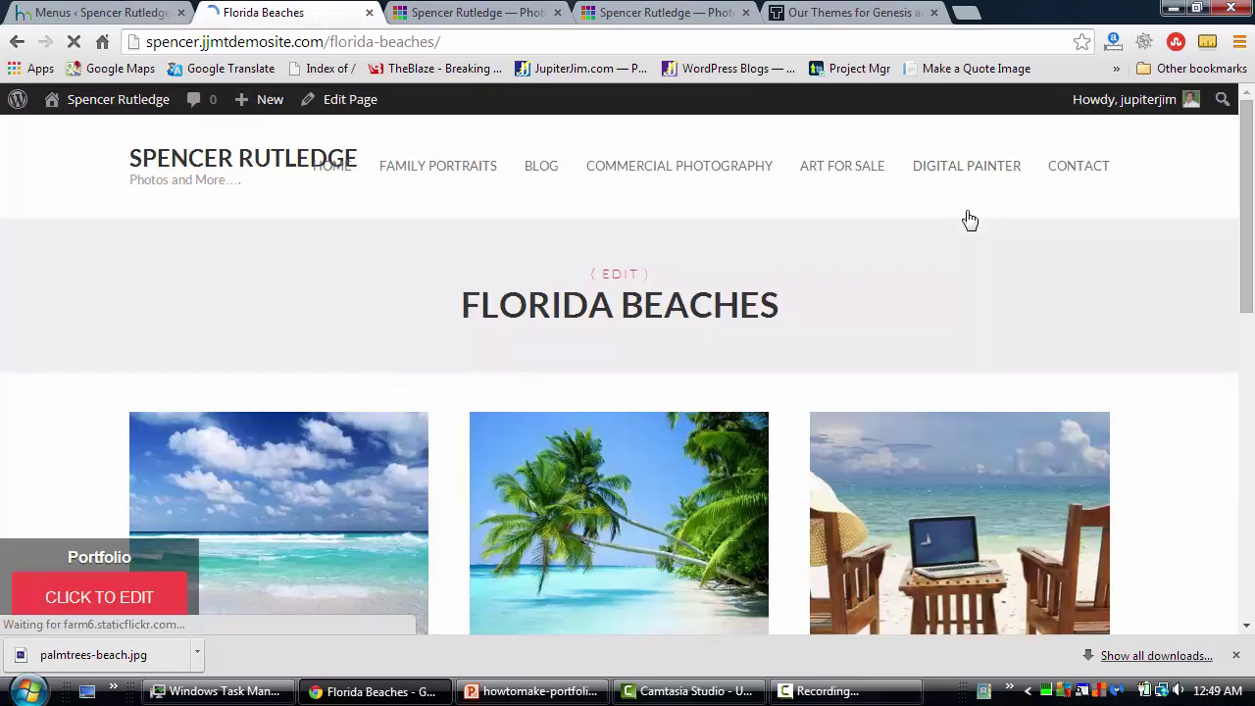
scroll(1114, 291, "down", 2)
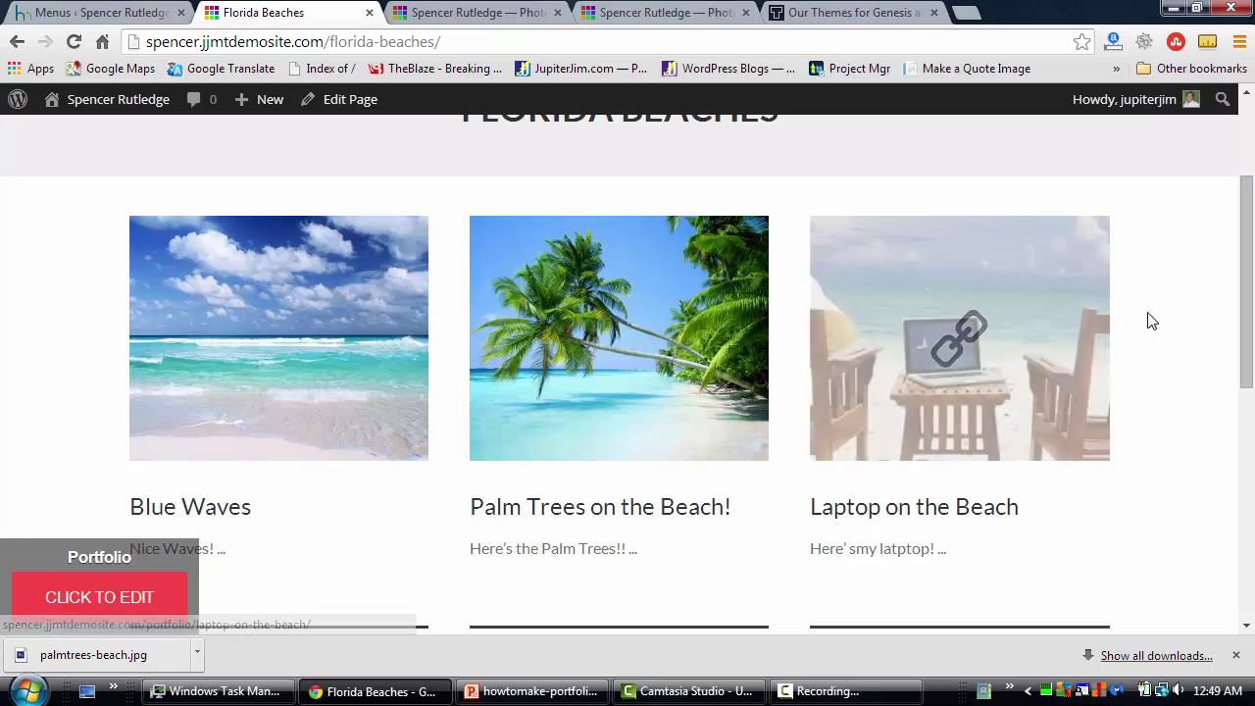
scroll(1146, 324, "down", 3)
scroll(1146, 331, "up", 3)
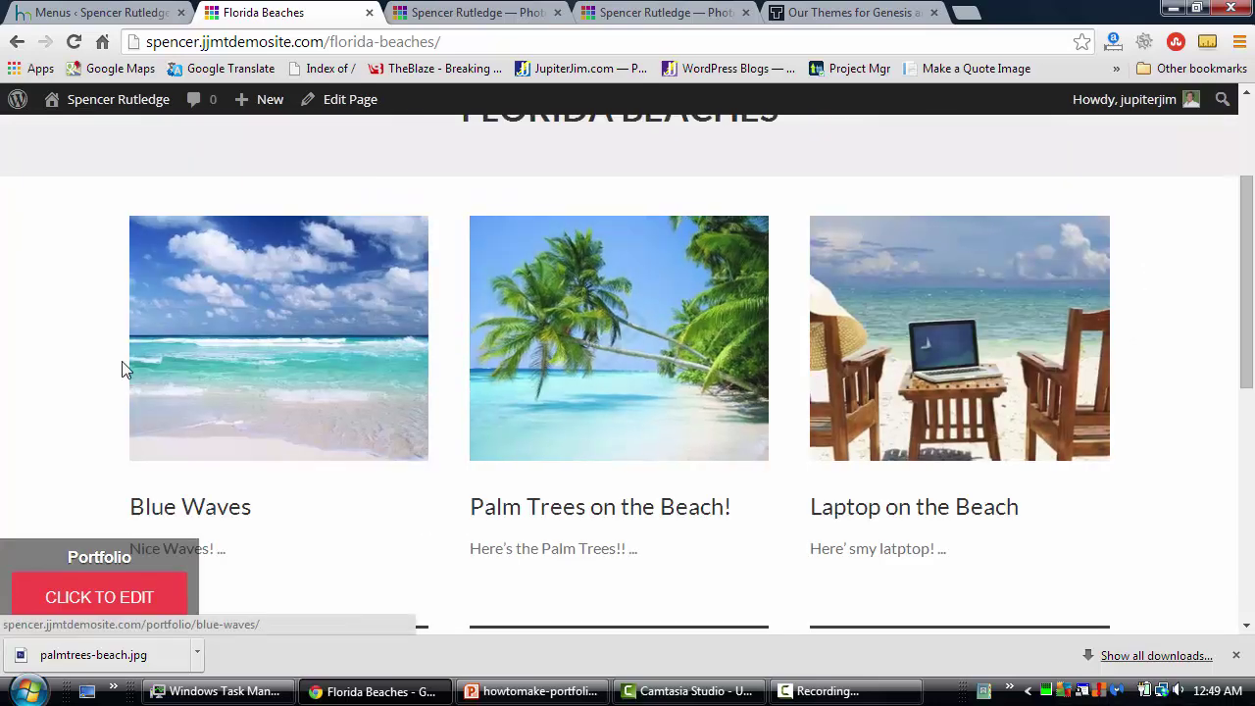
left_click(103, 13)
- Open the Florida Beaches page for editing from the All Pages list
mouse_move(123, 355)
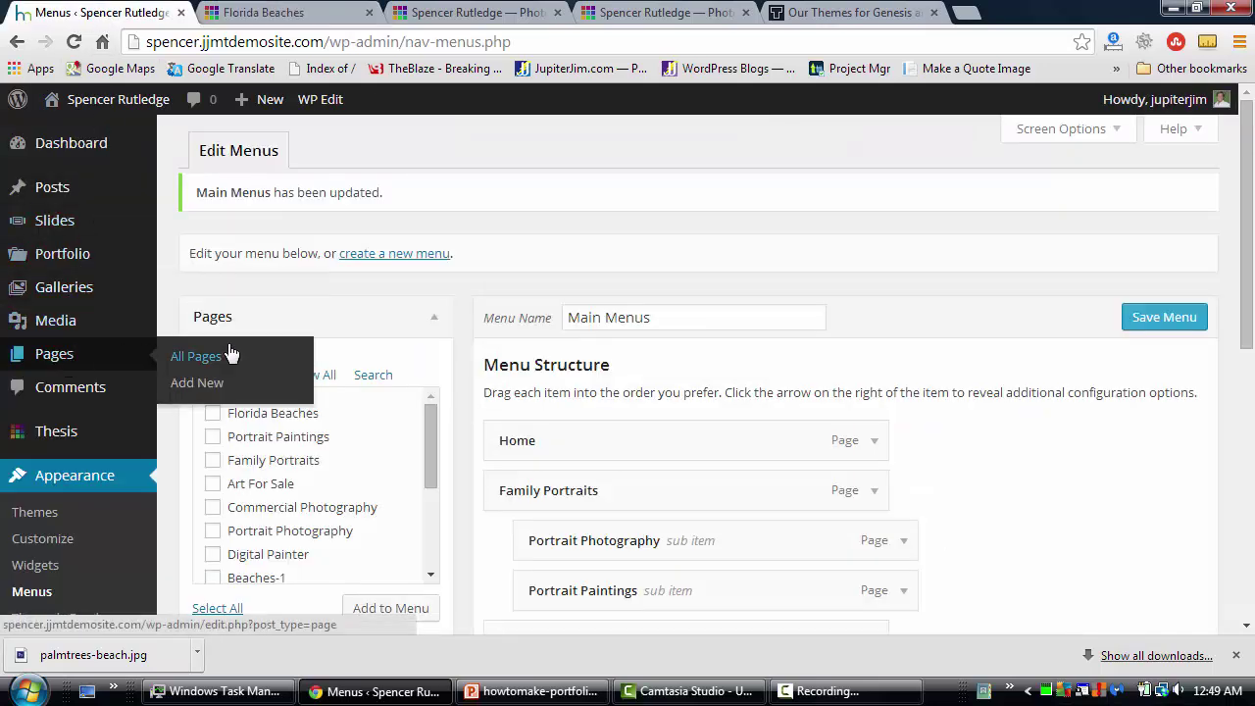
left_click(214, 370)
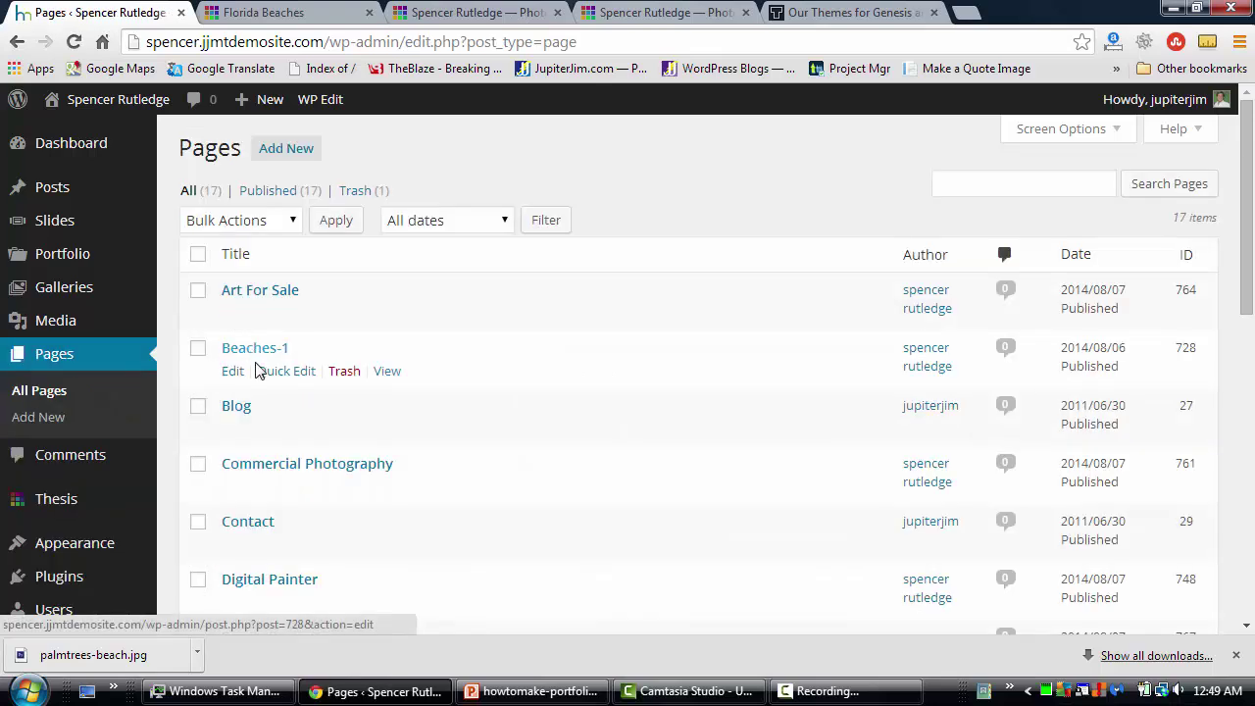
scroll(350, 457, "down", 3)
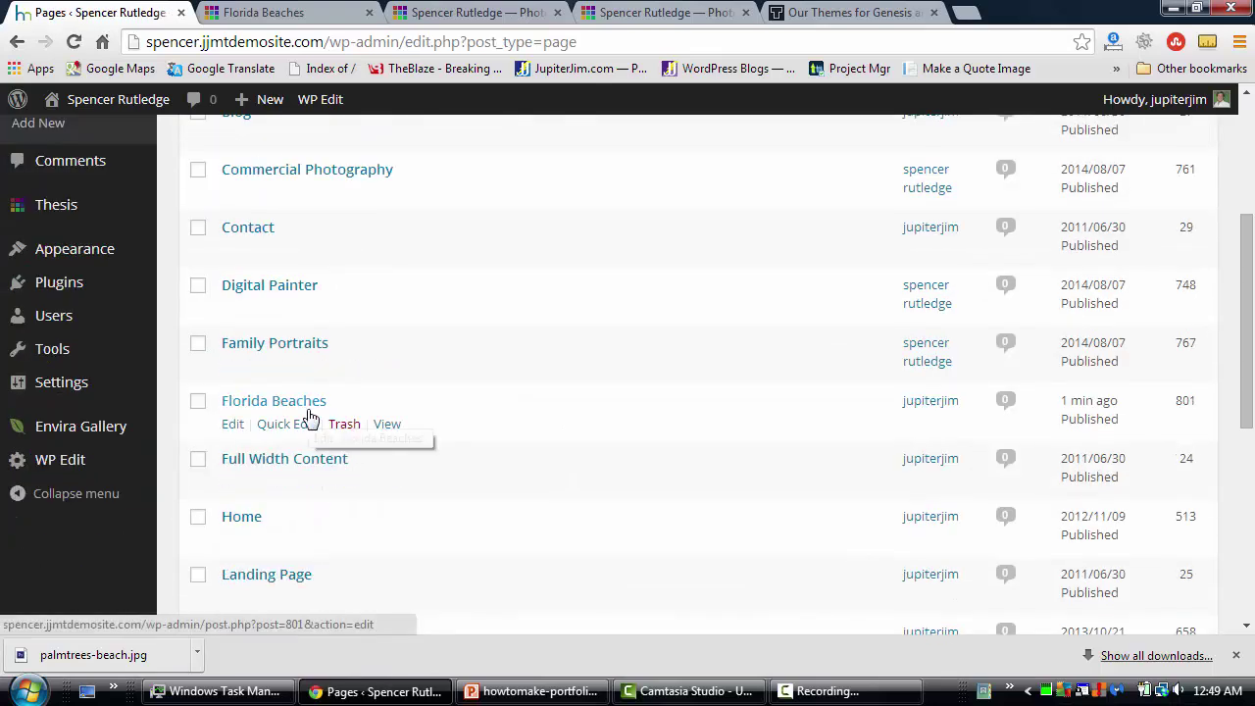
left_click(307, 414)
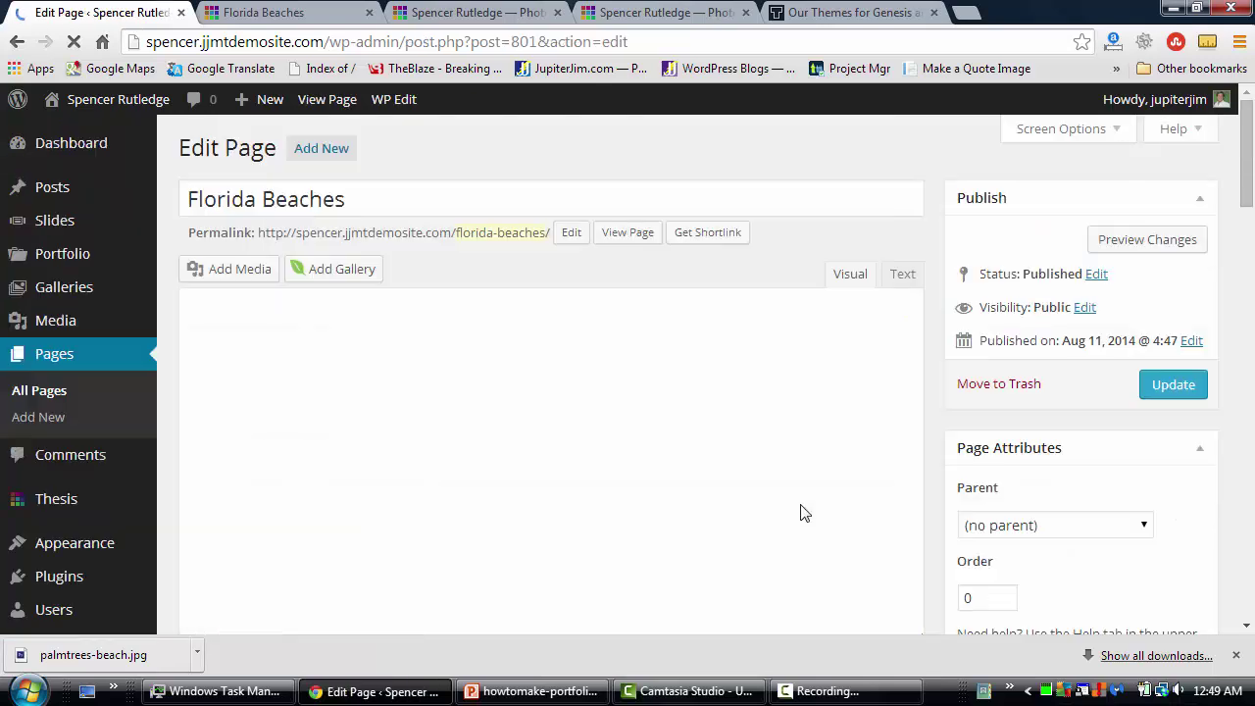
- Change the Portfolio Options category to Business and update the page
scroll(1229, 511, "down", 3)
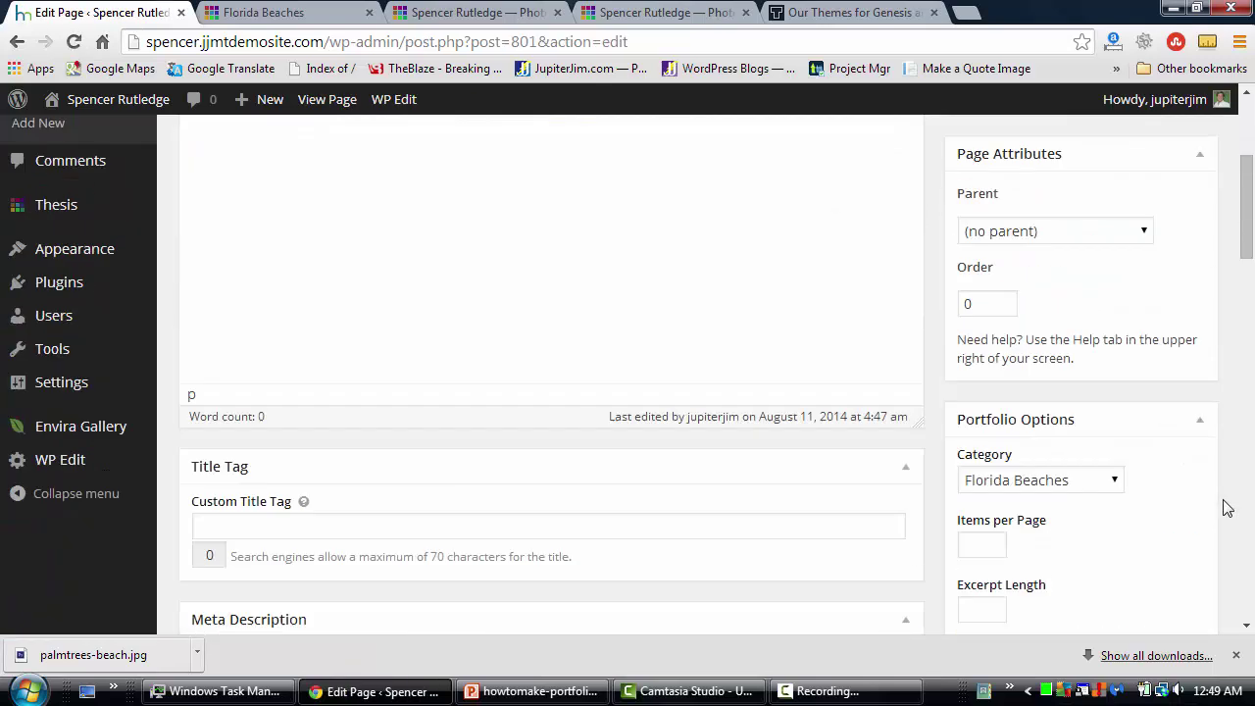
scroll(1221, 504, "down", 1)
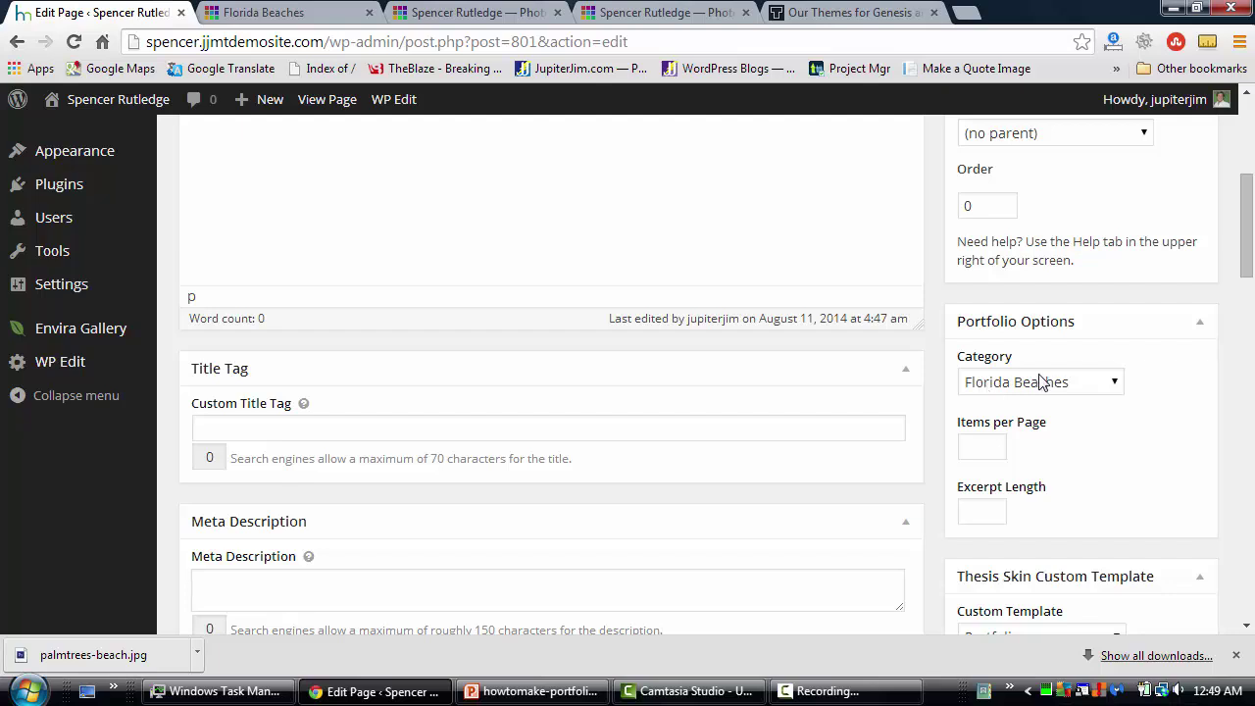
left_click(1115, 384)
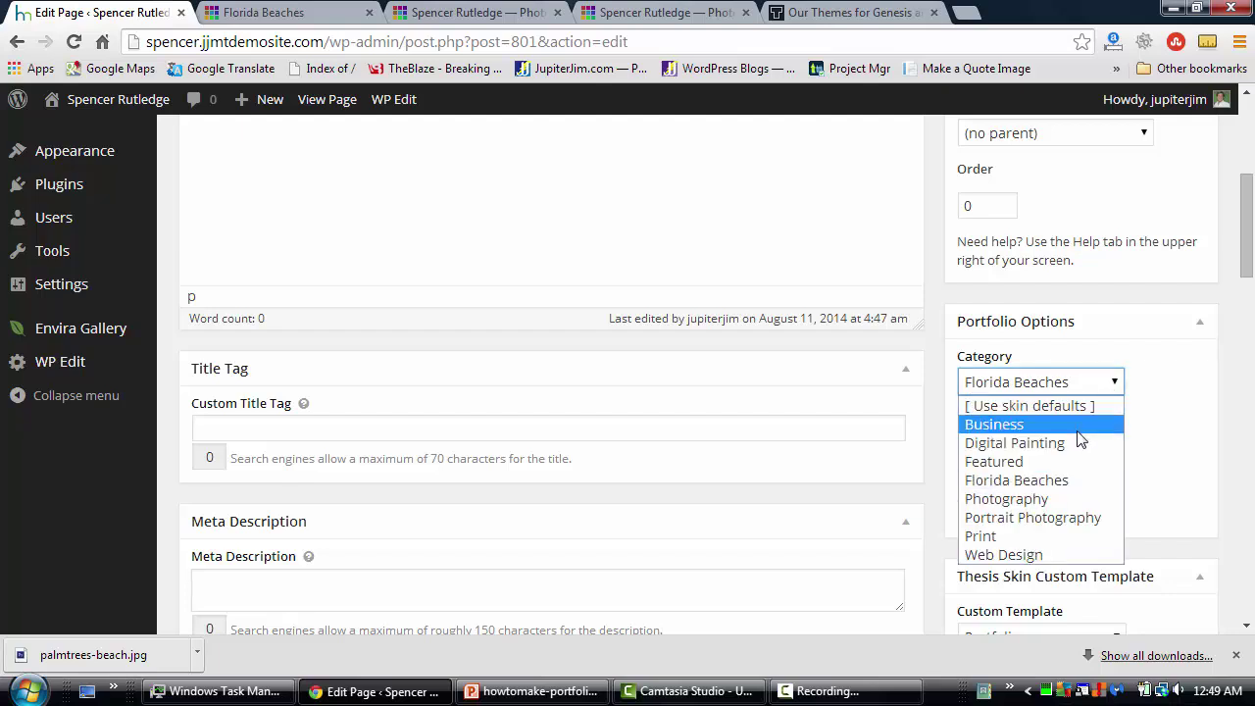
left_click(1037, 429)
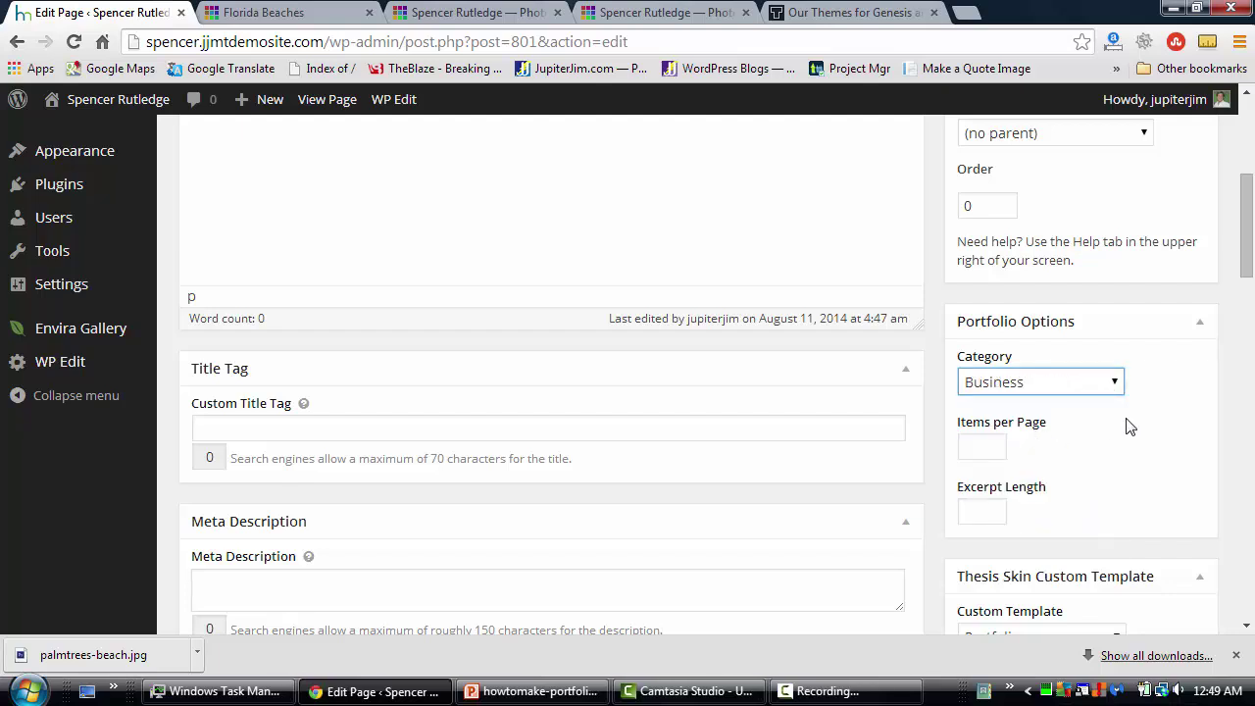
left_click(1214, 426)
scroll(1213, 423, "up", 3)
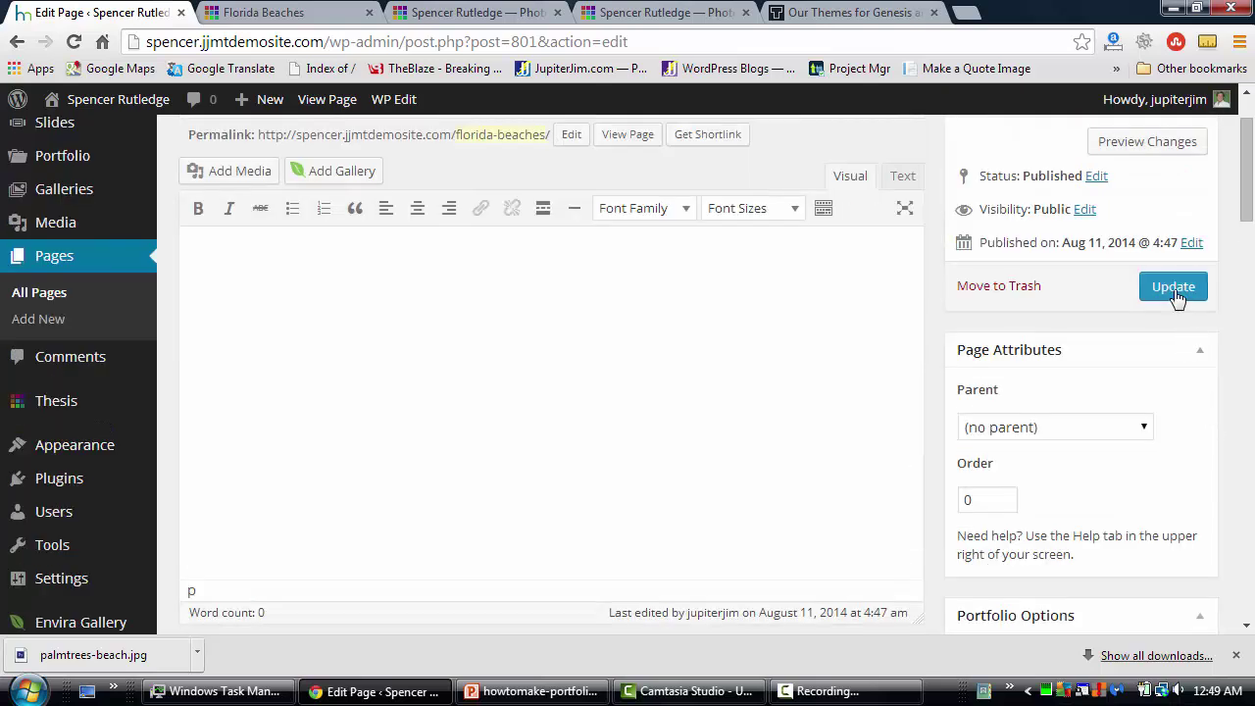
left_click(1173, 290)
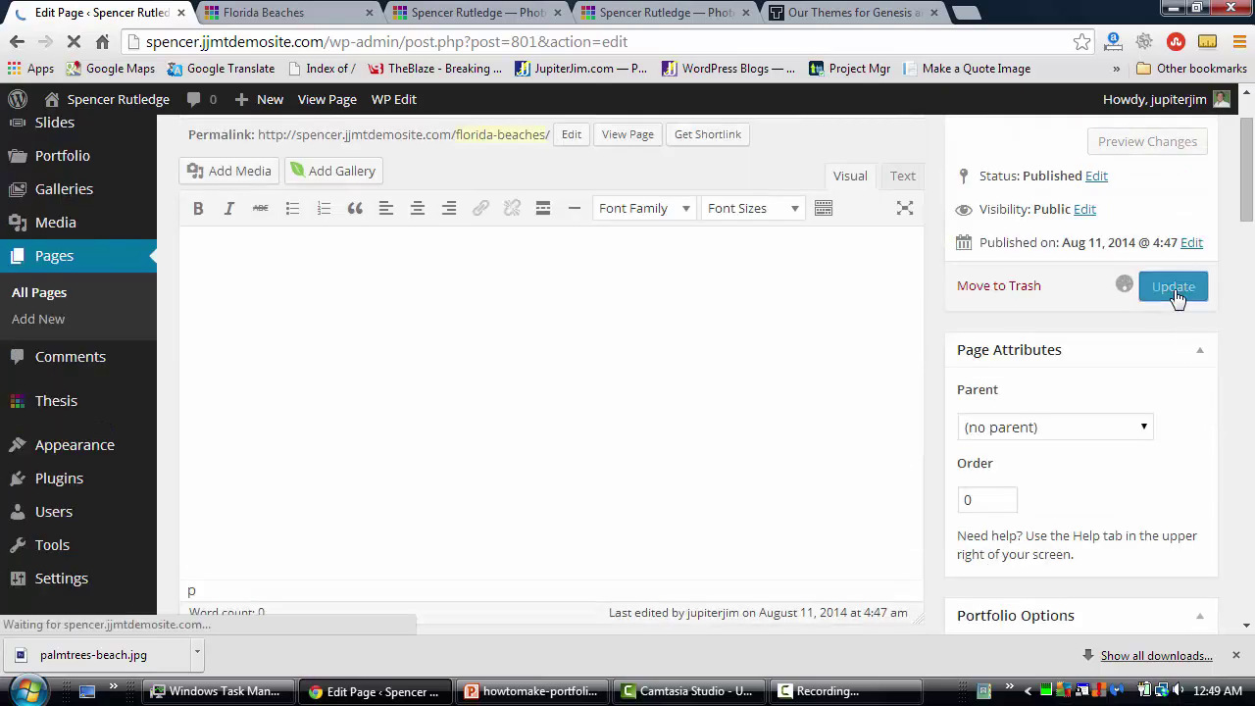
- Reload the live Florida Beaches page to show App Development, Company Identity and People Composition
left_click(278, 14)
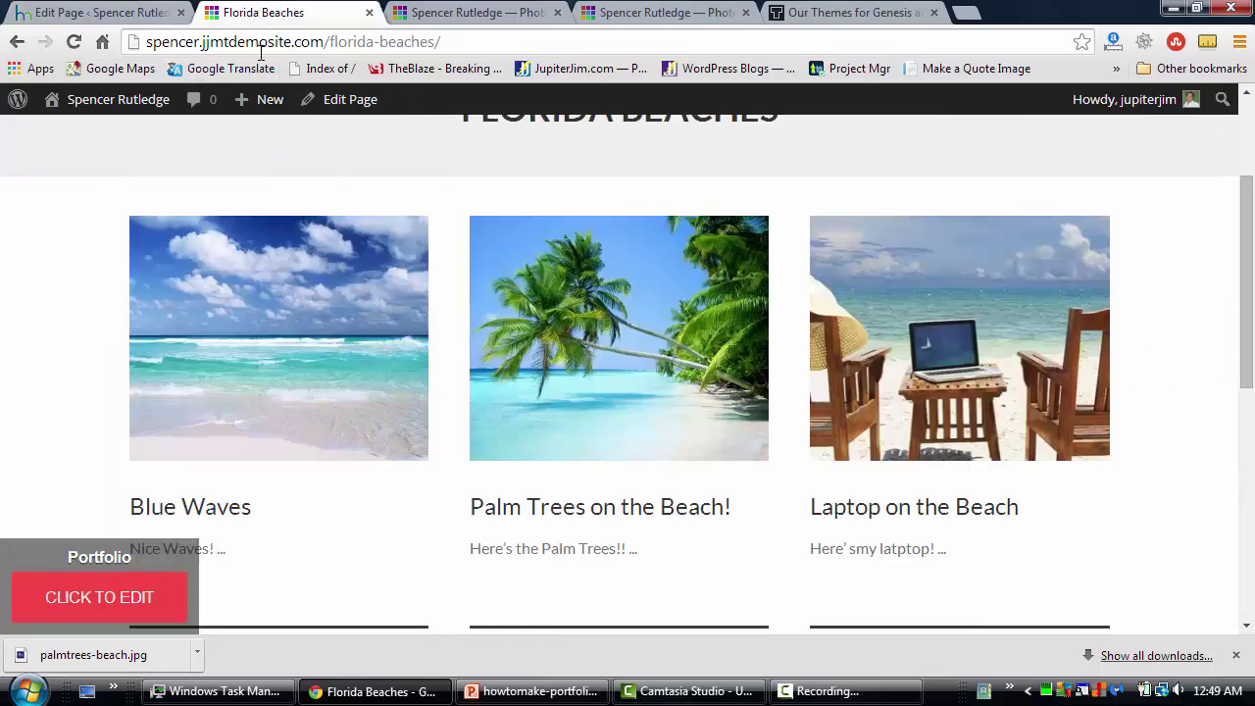
scroll(196, 412, "up", 2)
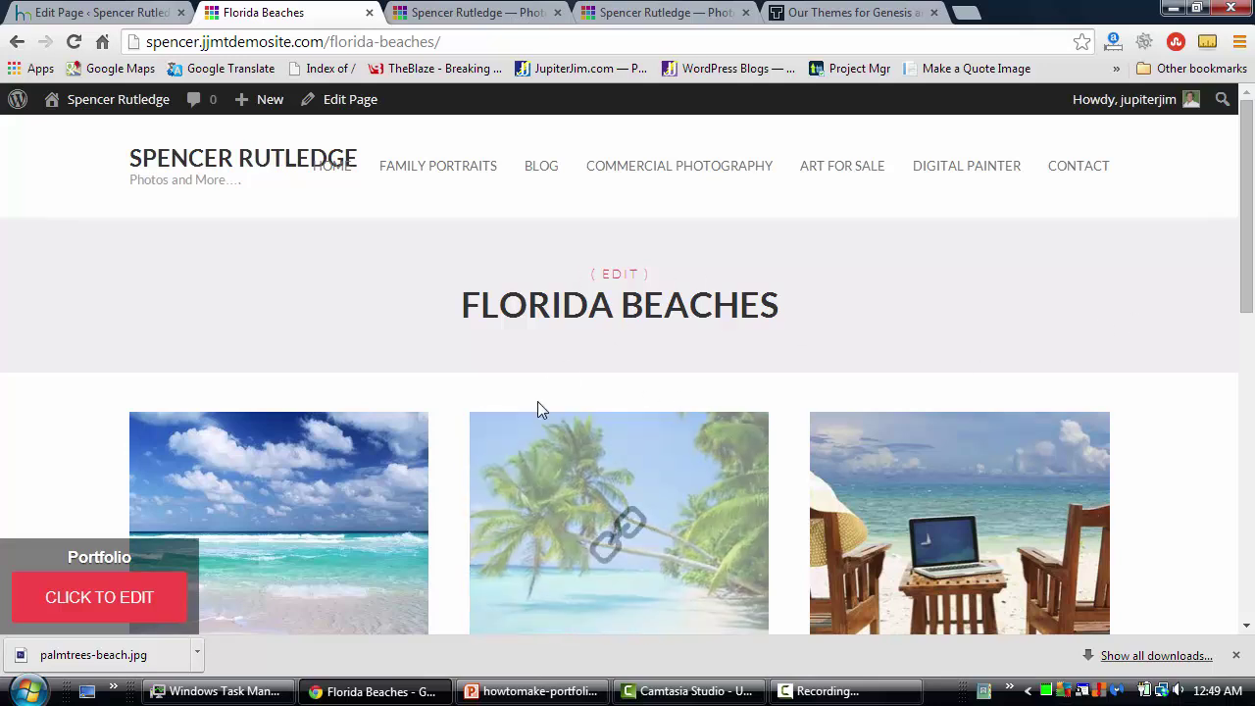
left_click(74, 42)
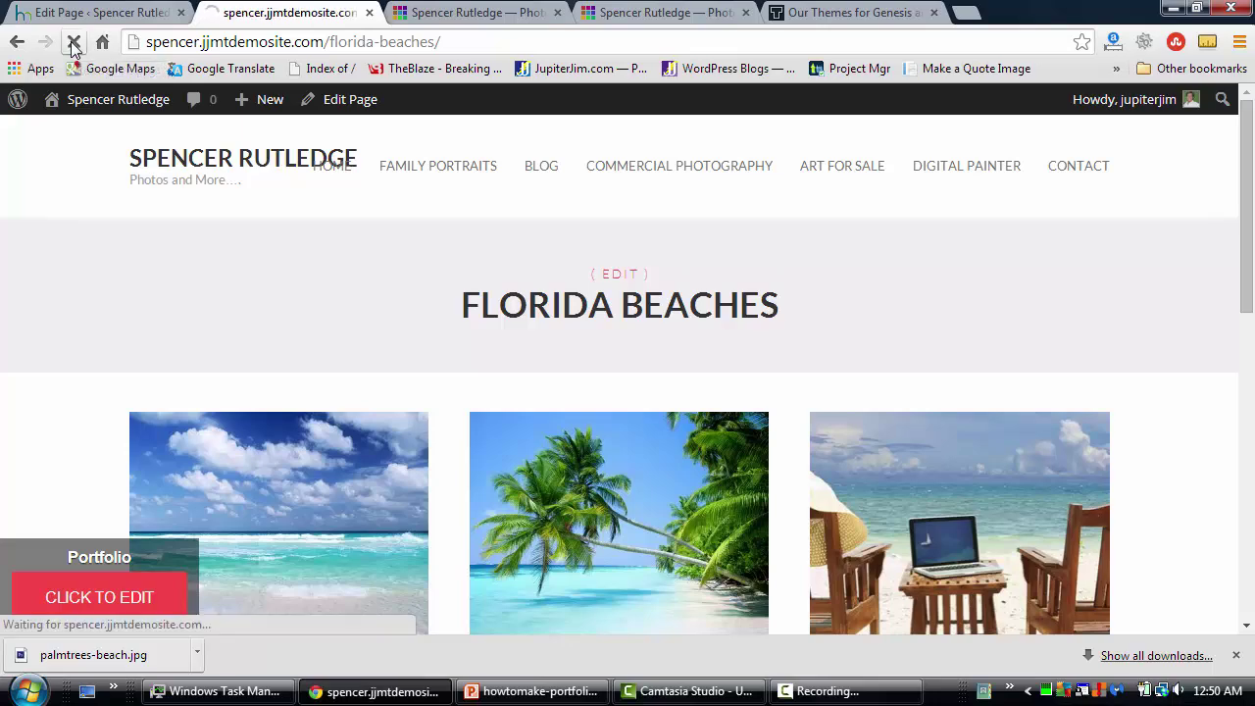
scroll(44, 310, "down", 1)
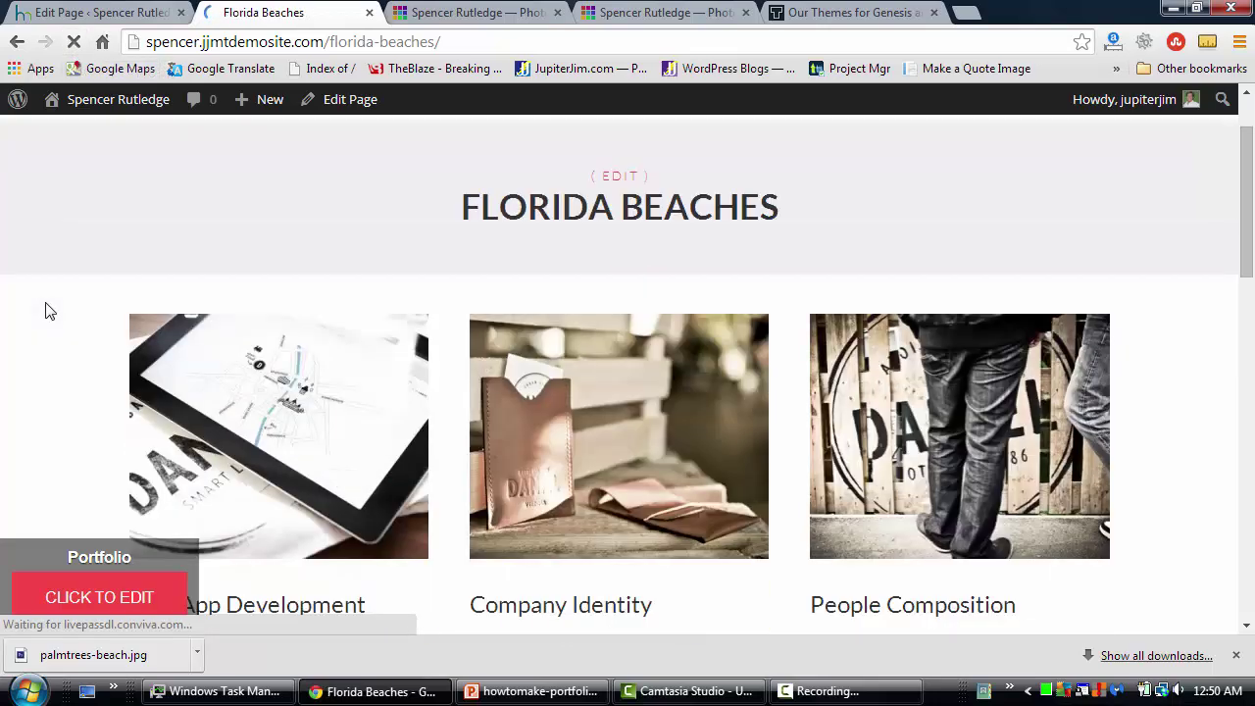
scroll(44, 310, "down", 6)
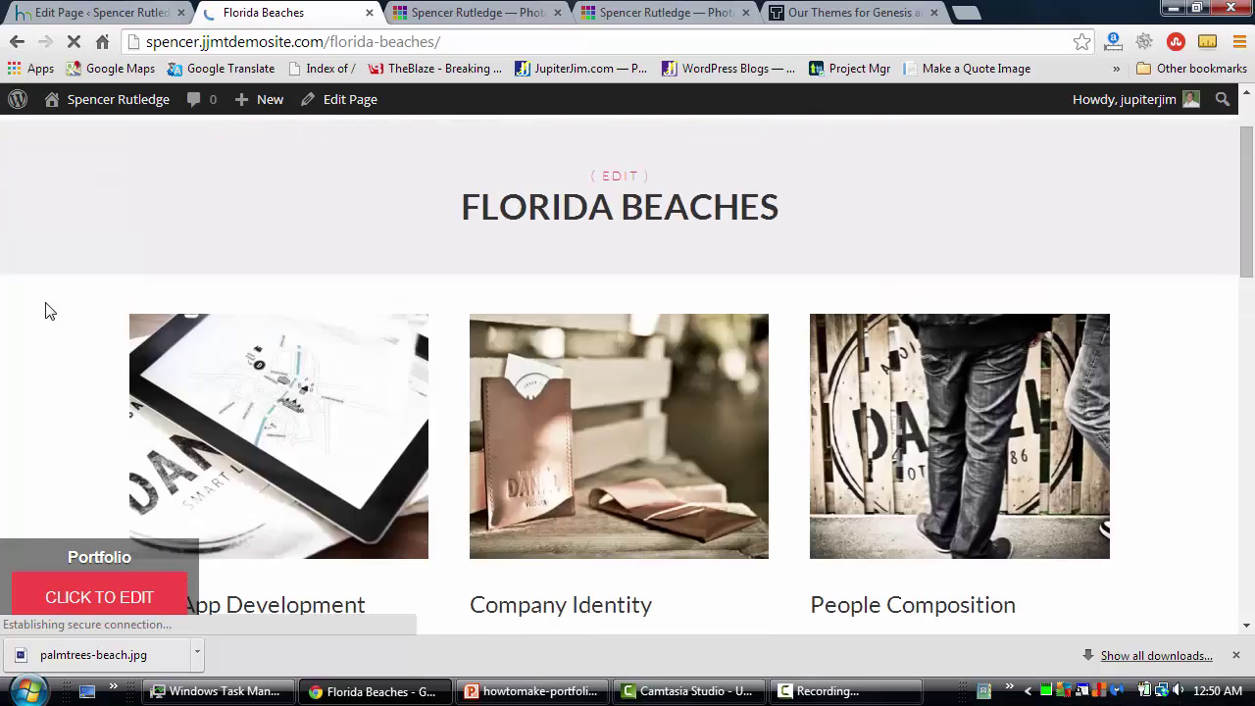